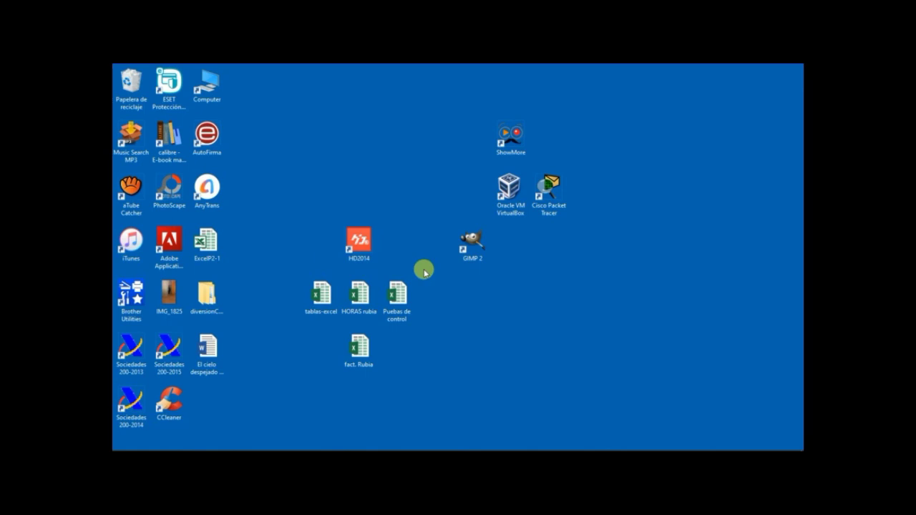
Step: Open File Explorer and try its window in restored size over the desktop before maximizing it again
mouse_move(199, 444)
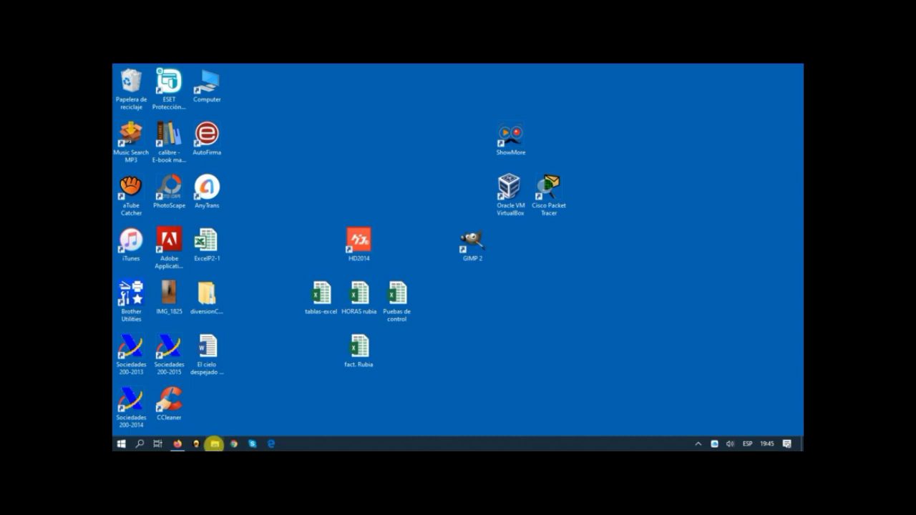
left_click(214, 444)
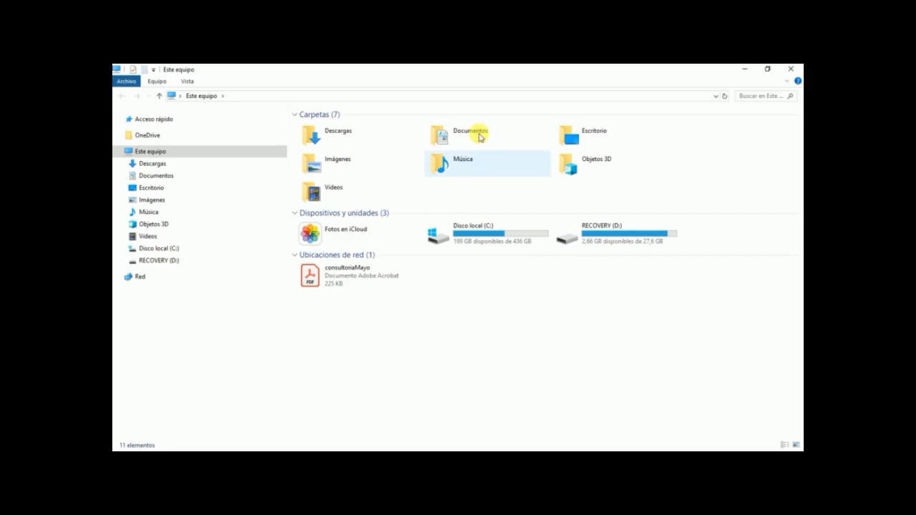
double_click(506, 72)
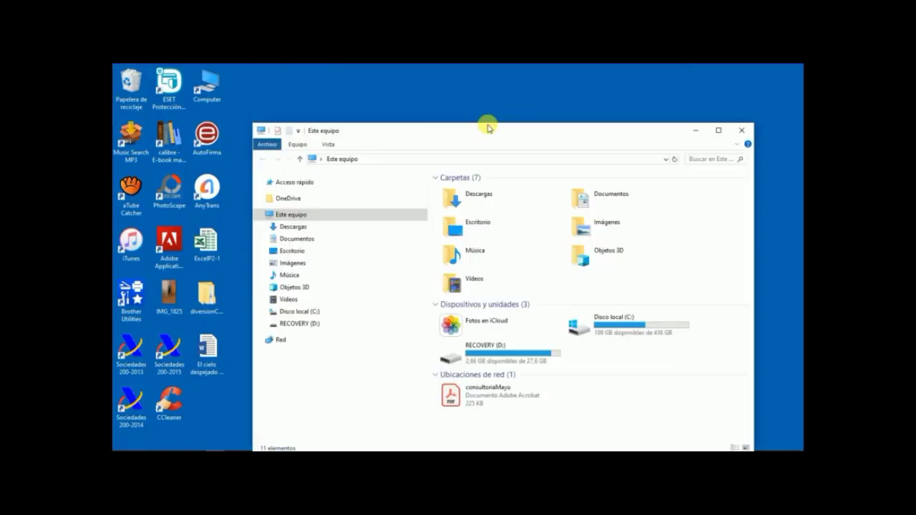
left_click_drag(460, 127, 457, 91)
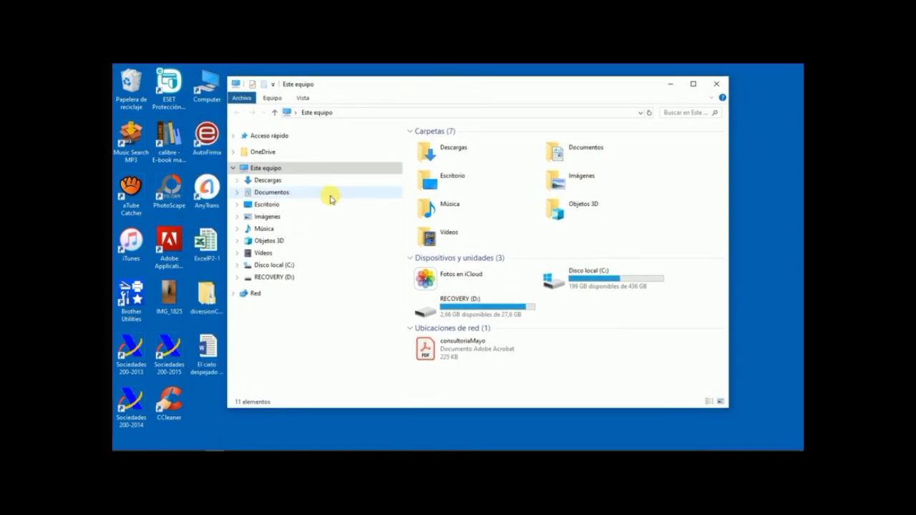
left_click(694, 85)
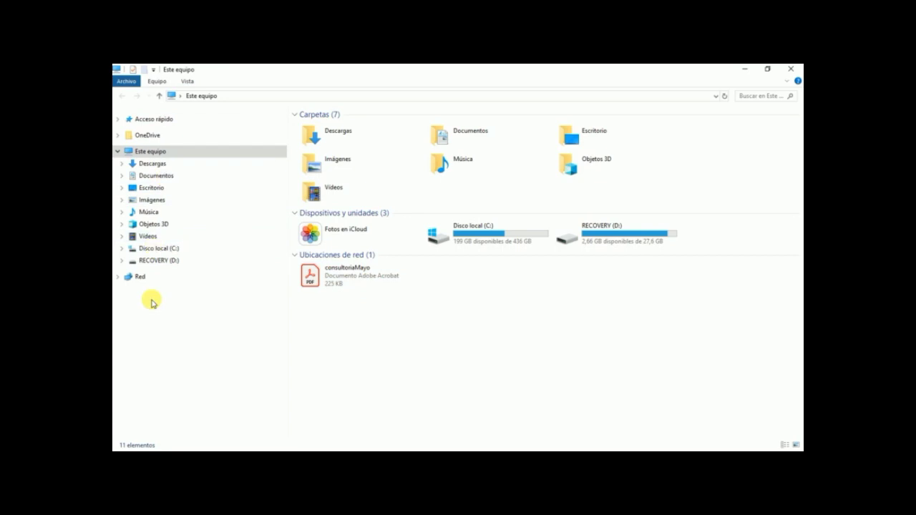
Step: View the contents of Descargas, Documentos and Escritorio, and return to Este equipo
left_click(152, 165)
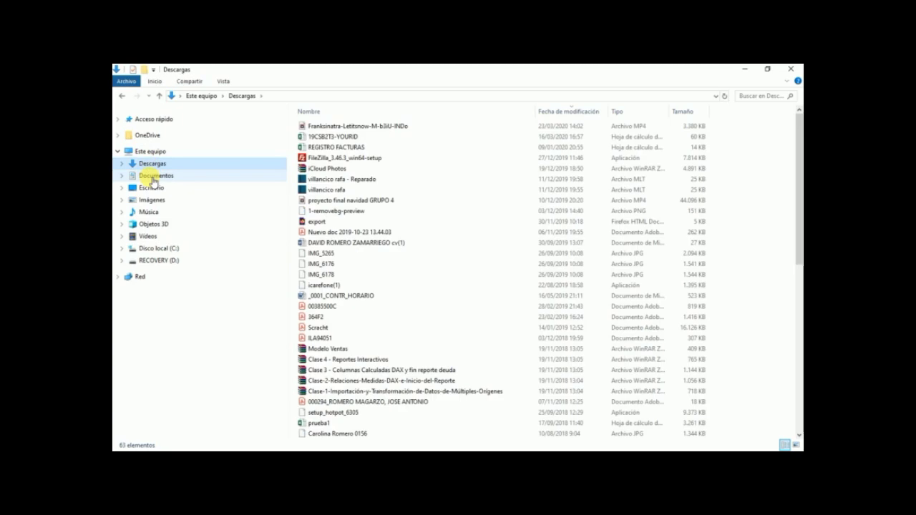
left_click(152, 177)
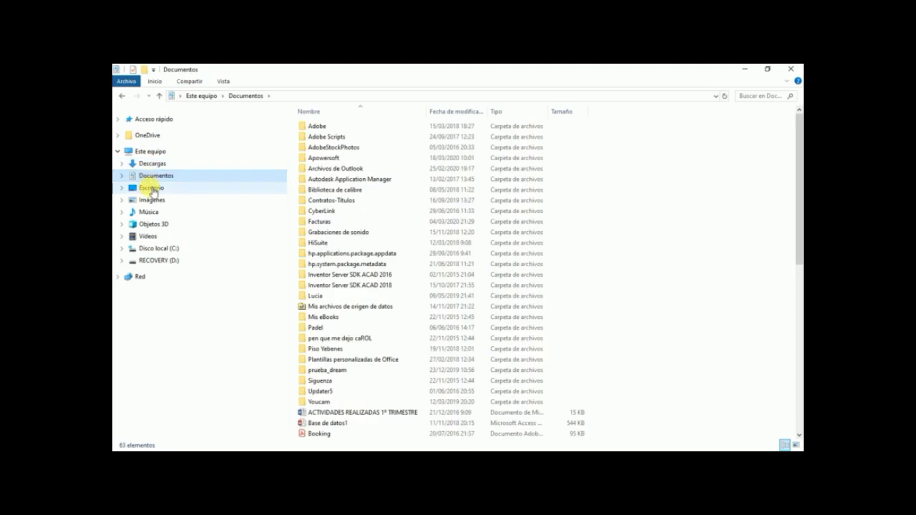
left_click(147, 190)
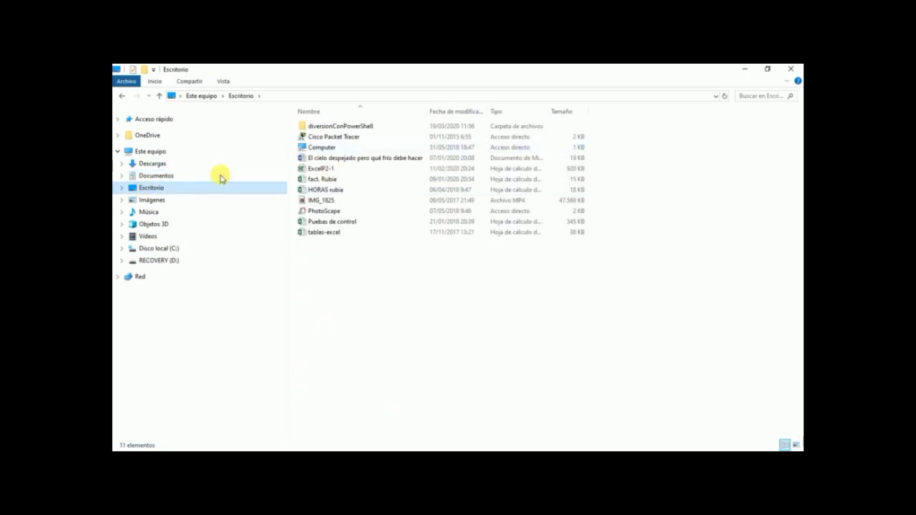
left_click(153, 152)
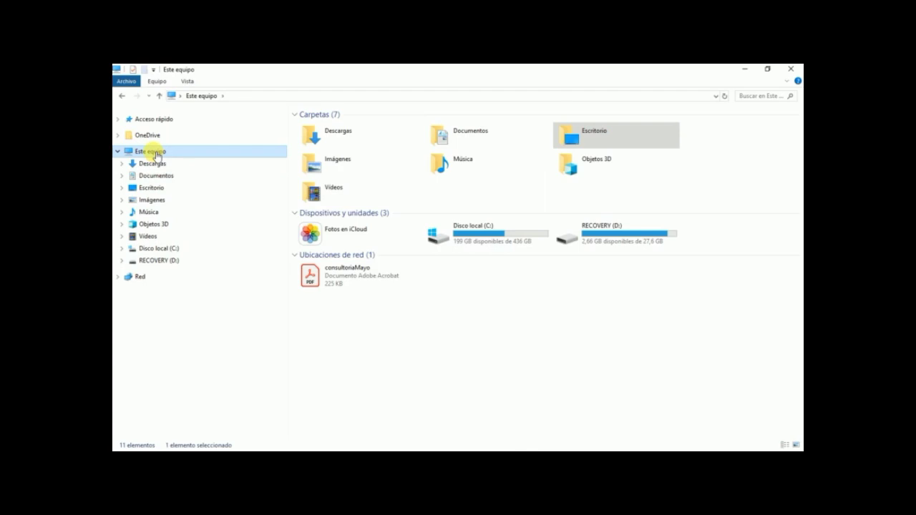
Step: Examine the folder tree by expanding and collapsing Este equipo, Descargas, and the iCloud Photos and La_Europa_de_las_revoluciones archives inside it
left_click(120, 152)
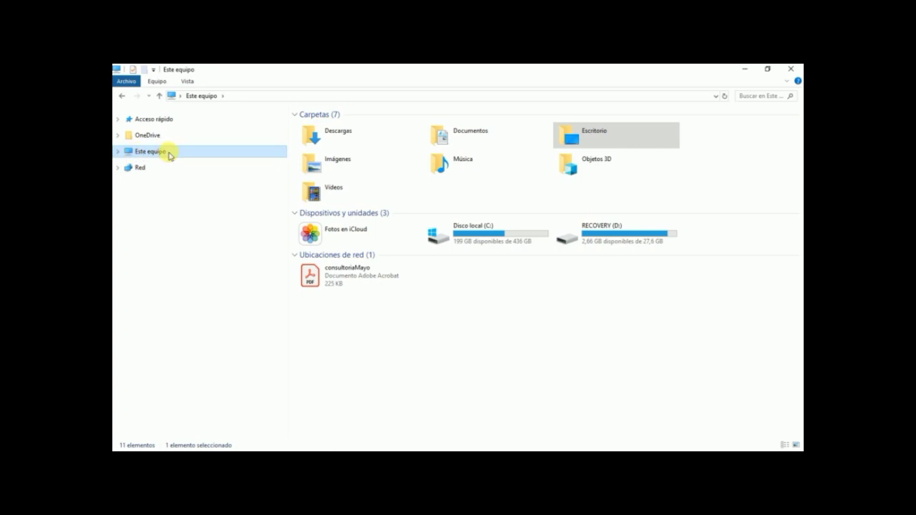
left_click(119, 152)
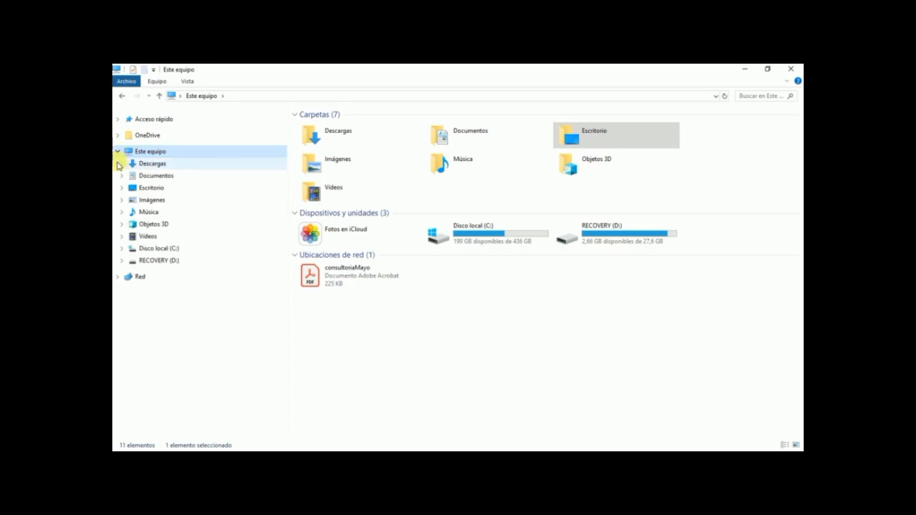
left_click(120, 163)
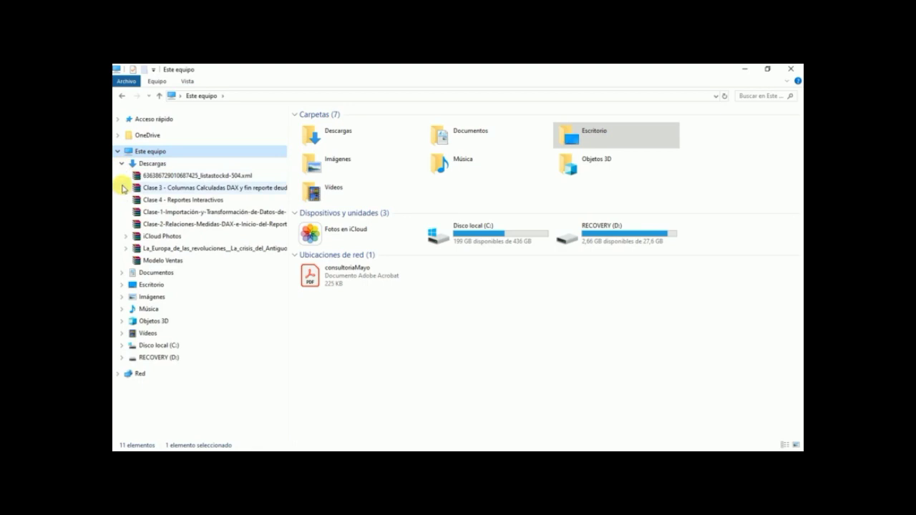
left_click(125, 237)
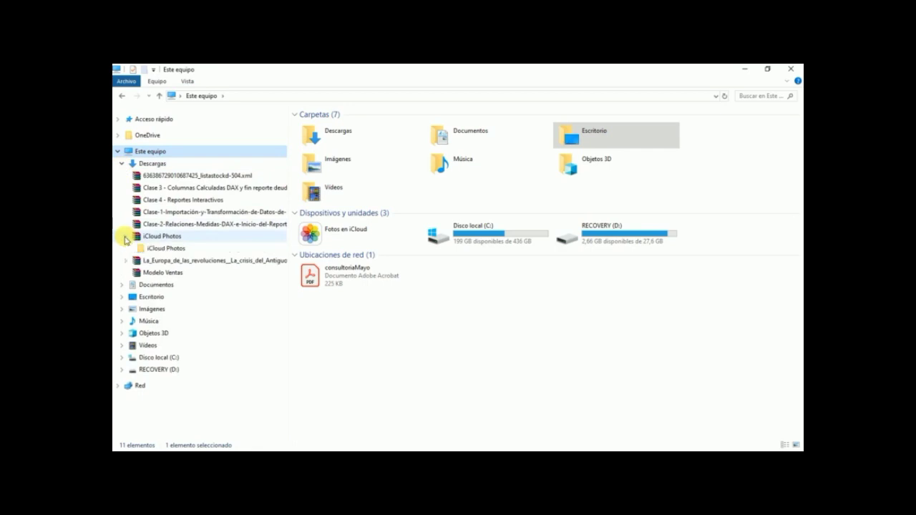
left_click(126, 261)
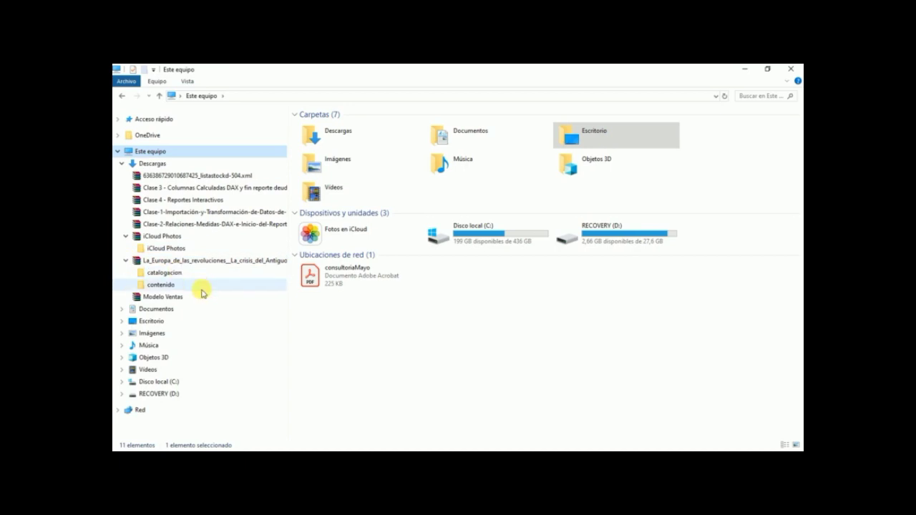
left_click(126, 261)
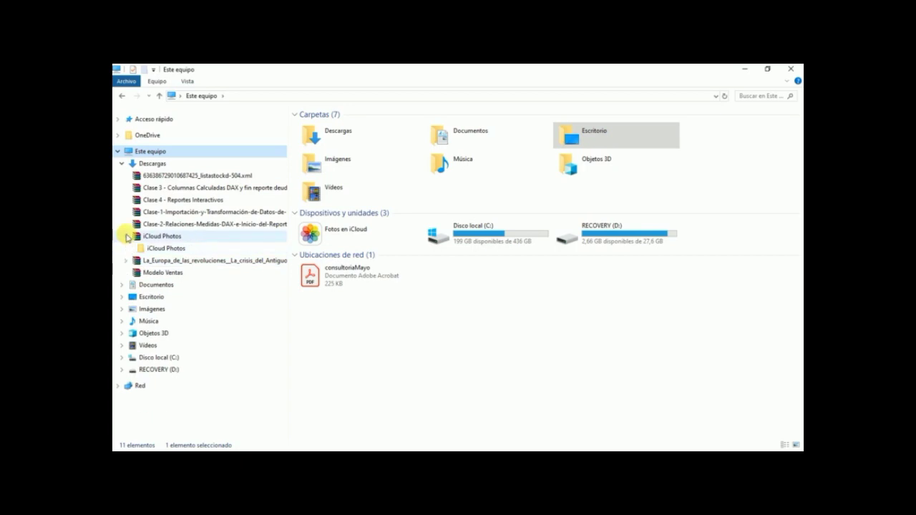
left_click(126, 236)
left_click(121, 163)
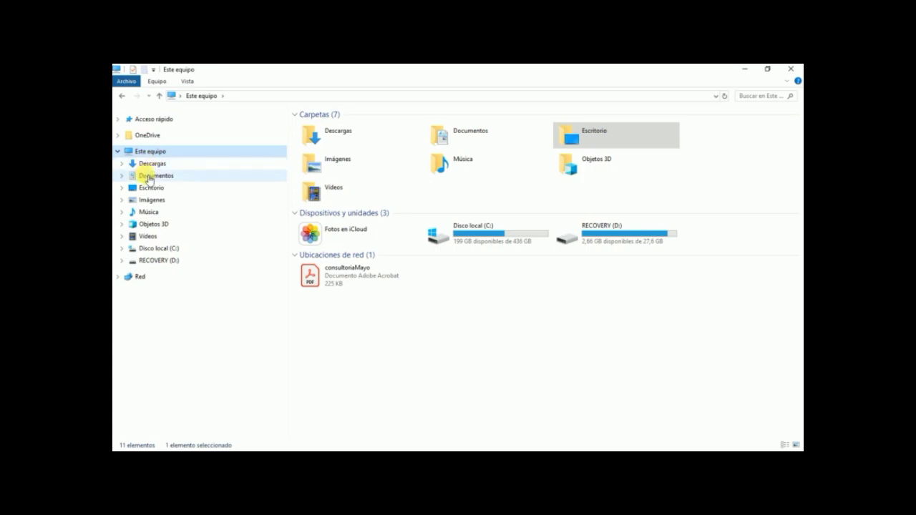
Step: View the contents of Música, Videos and Descargas, and go back to Este equipo
left_click(152, 216)
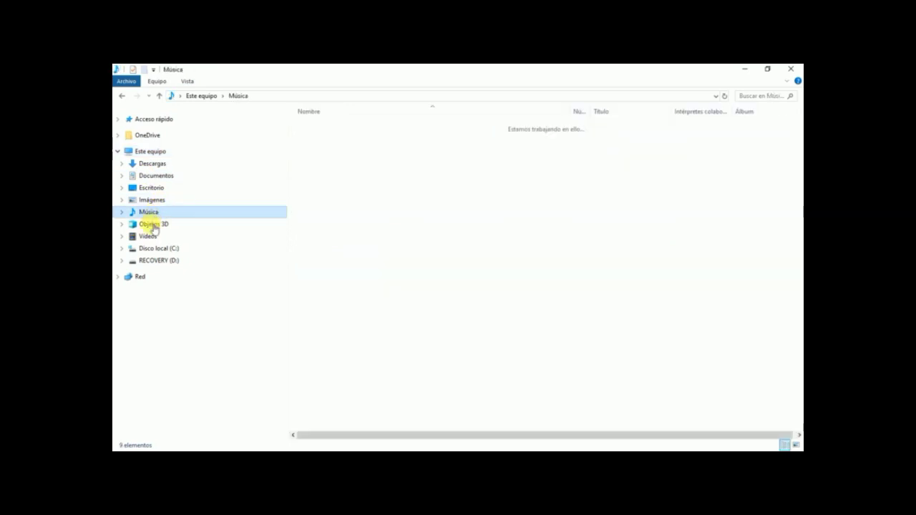
left_click(150, 238)
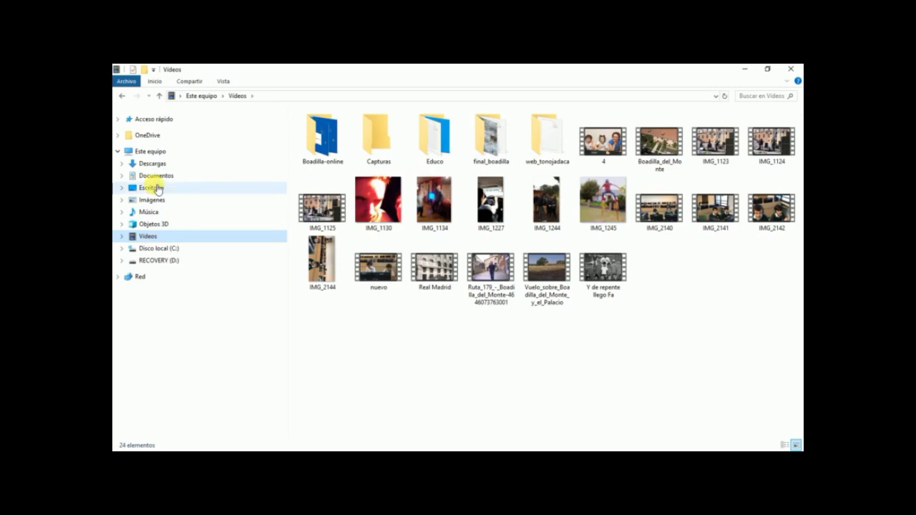
left_click(153, 153)
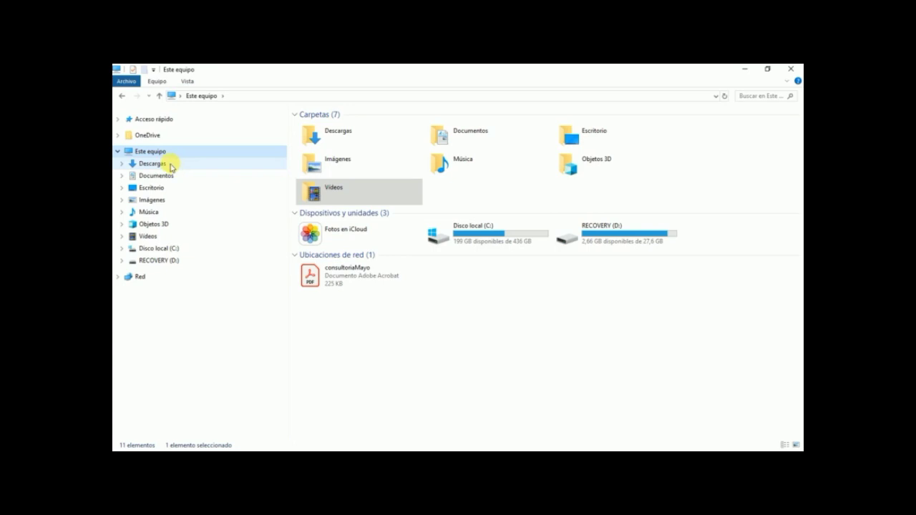
left_click(152, 164)
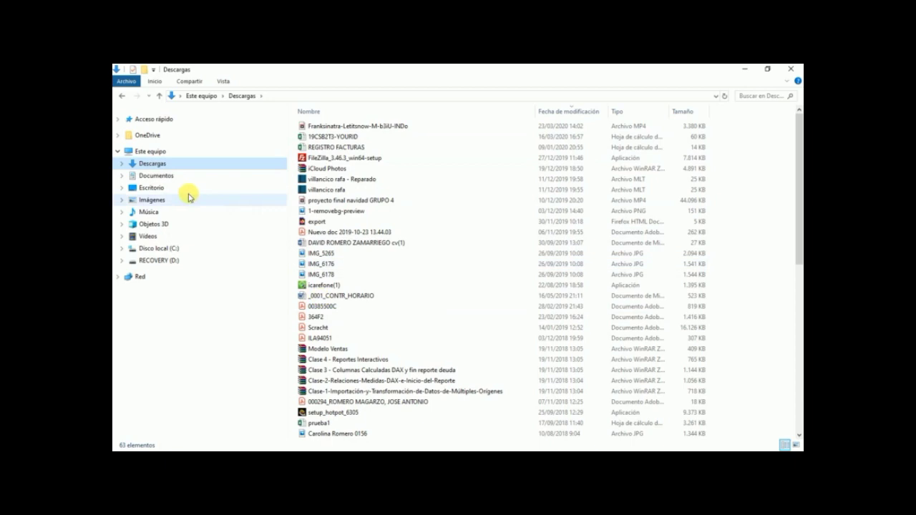
left_click(146, 152)
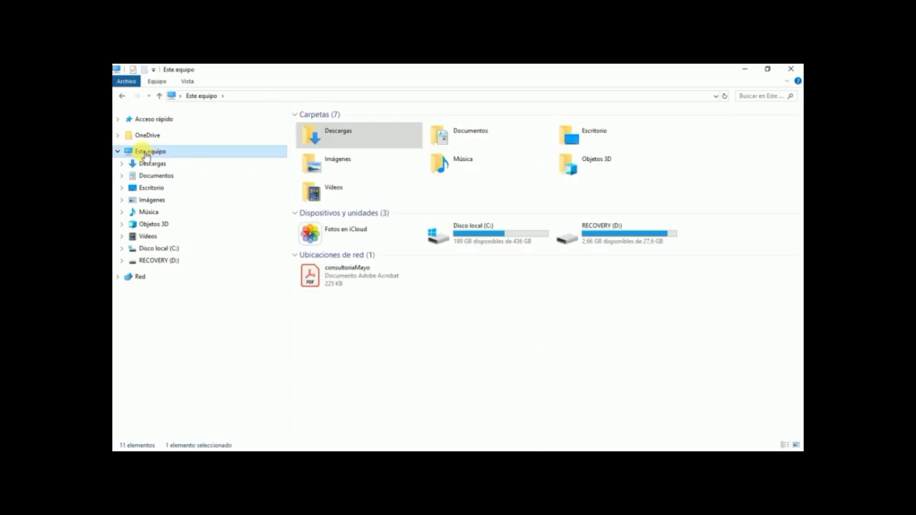
Step: Show the Escritorio folder in a reduced window to compare it with the desktop, and maximize it again
left_click(153, 188)
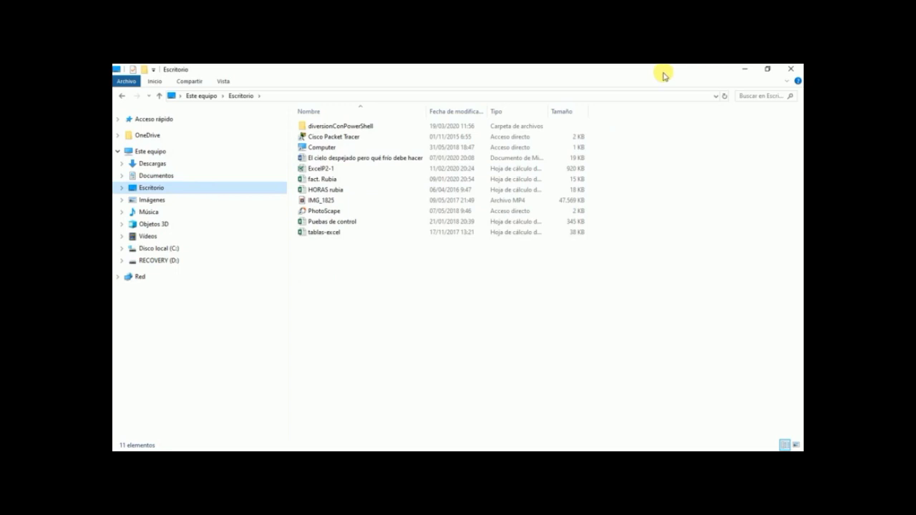
left_click_drag(663, 74, 551, 100)
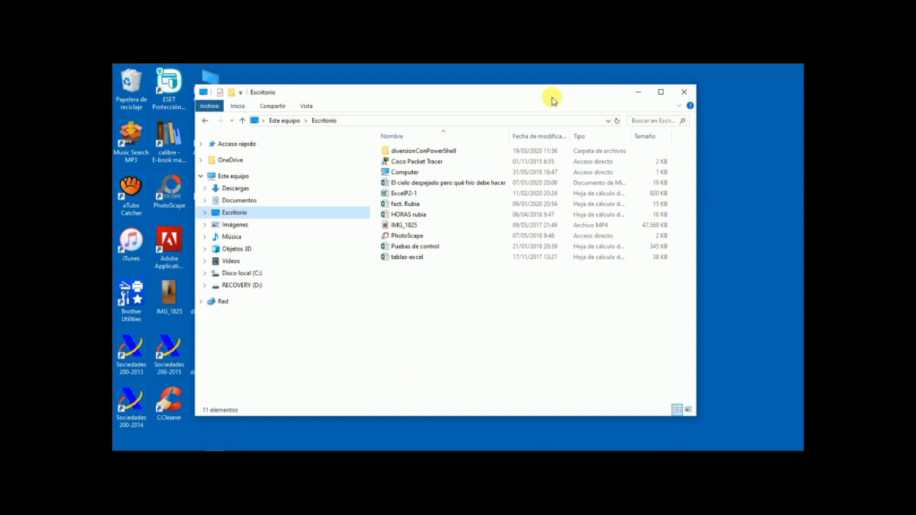
left_click(661, 92)
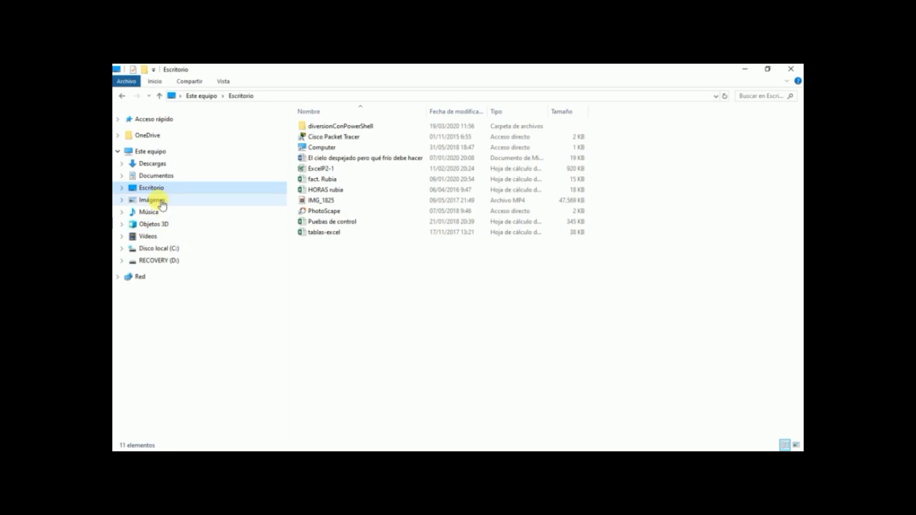
Step: Browse through the Objetos 3D, Videos, Música, Imágenes and Documentos folders to see what each one holds
left_click(169, 227)
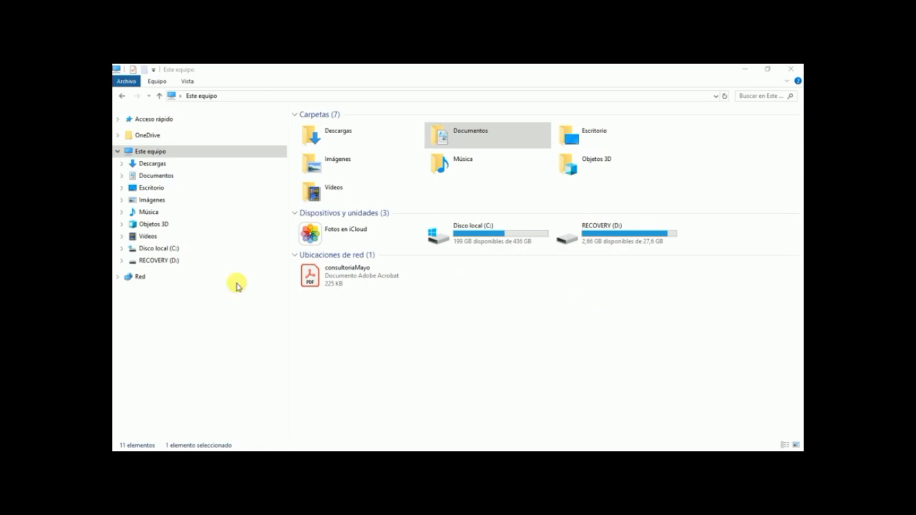
left_click(156, 228)
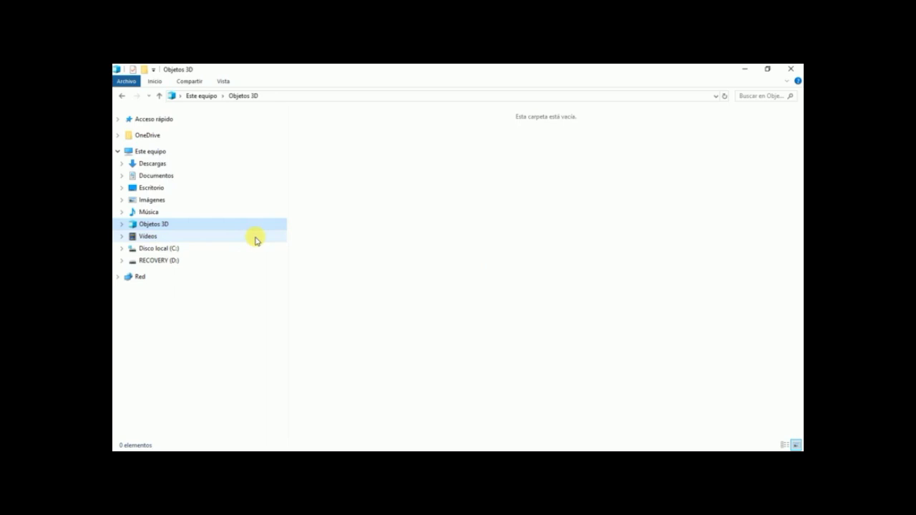
left_click(148, 238)
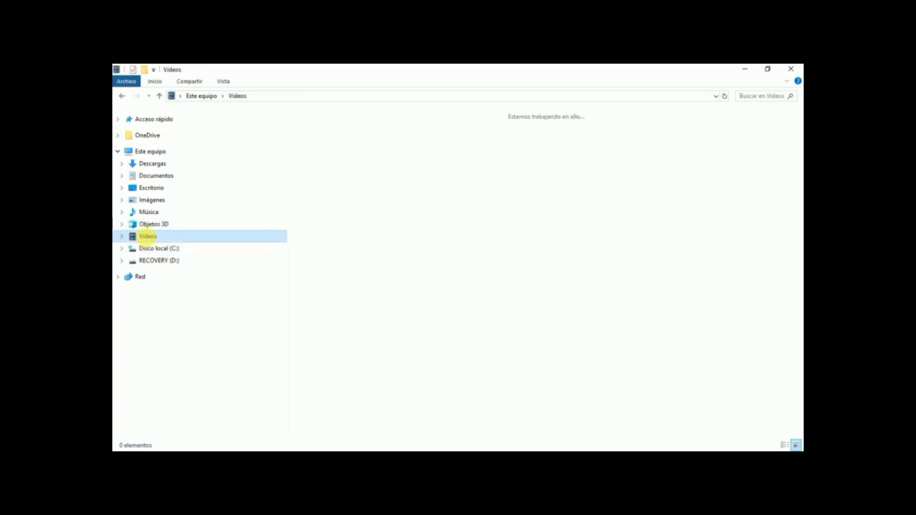
left_click(149, 212)
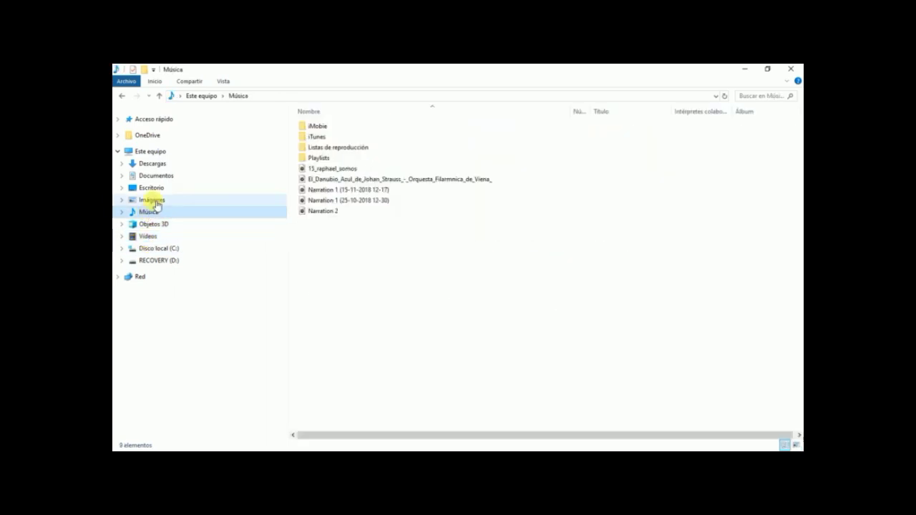
left_click(149, 201)
left_click(159, 177)
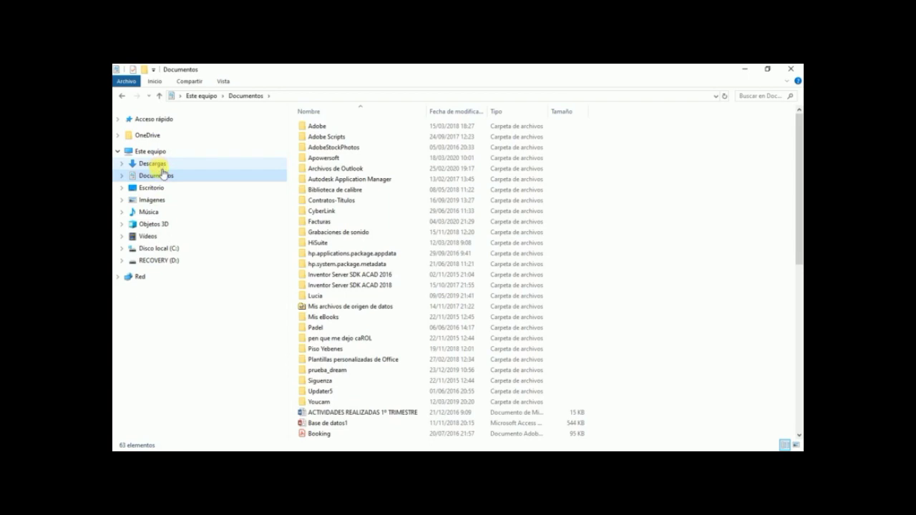
Step: Create a new folder inside Objetos 3D, keeping the default name Nueva carpeta
left_click(153, 224)
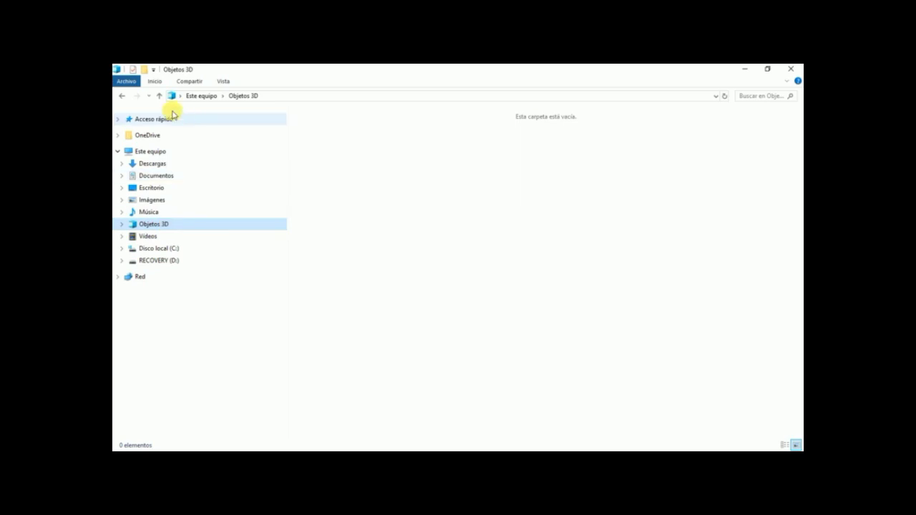
left_click(153, 82)
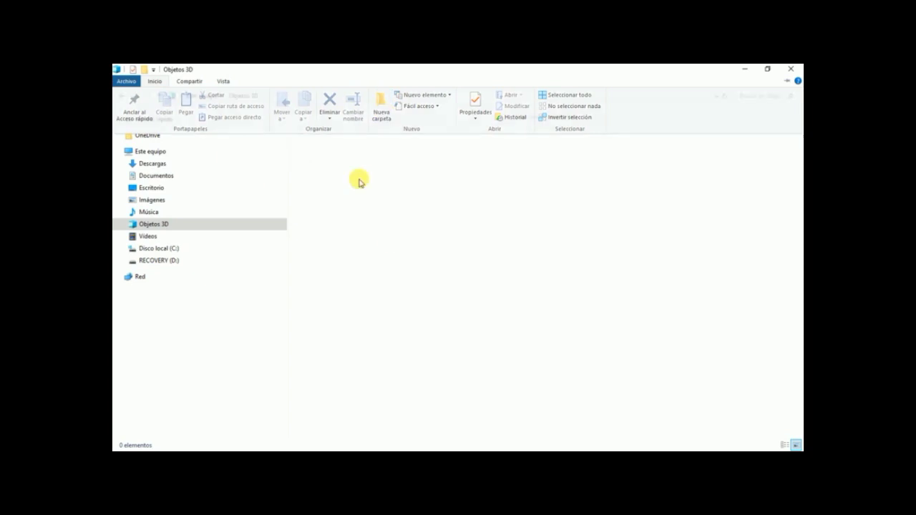
left_click(176, 116)
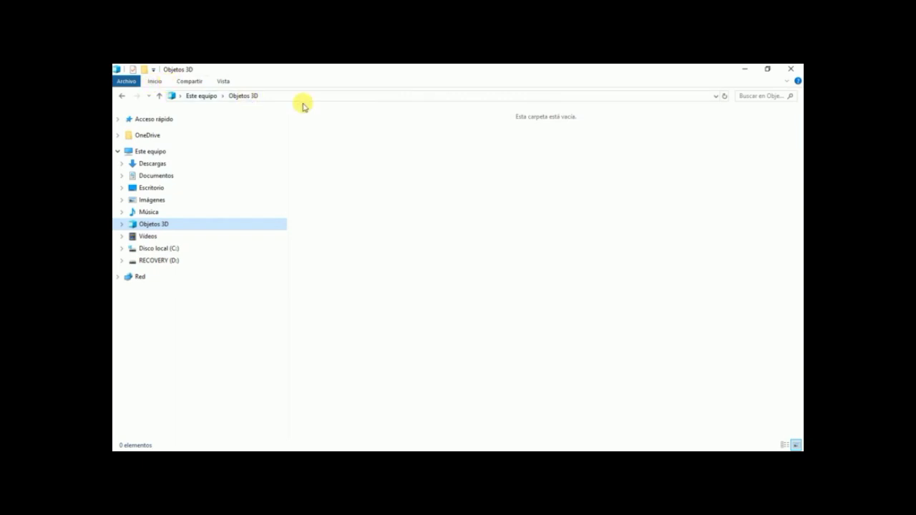
left_click(154, 81)
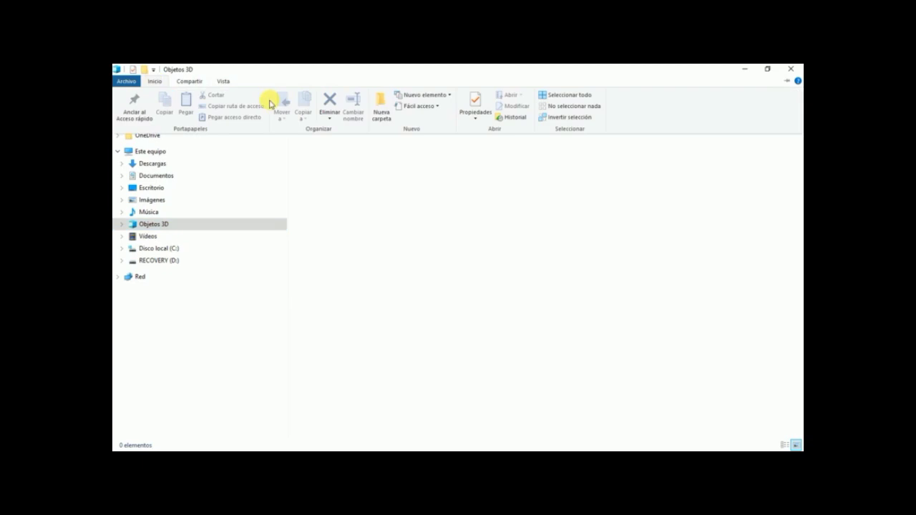
left_click(380, 111)
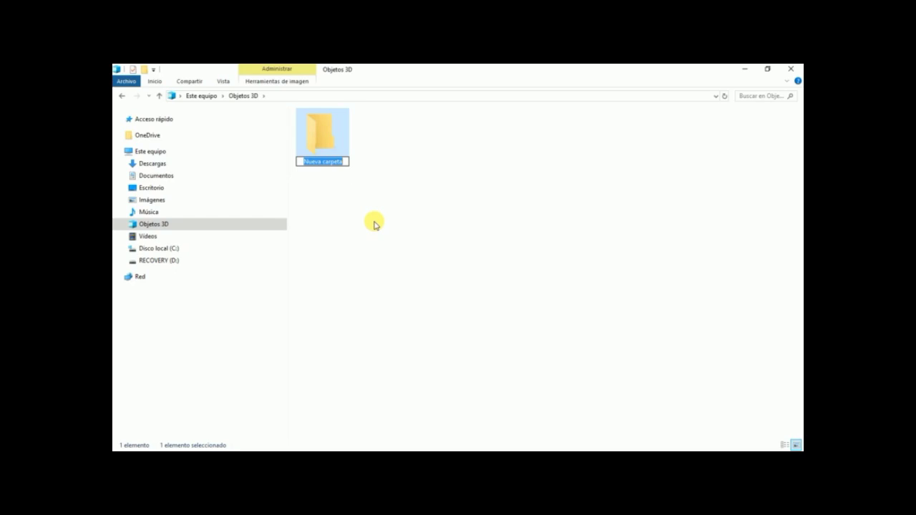
key("Return")
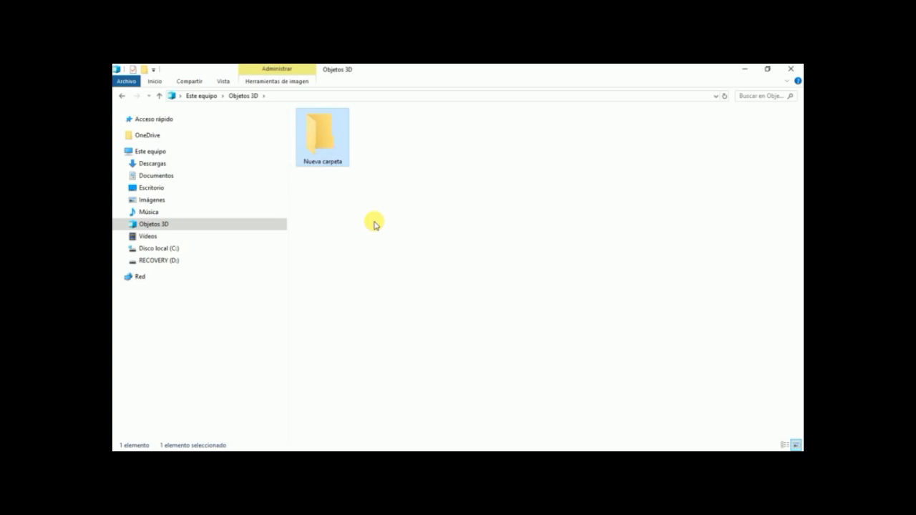
Step: Create a second folder inside Objetos 3D, keeping its default name
right_click(414, 162)
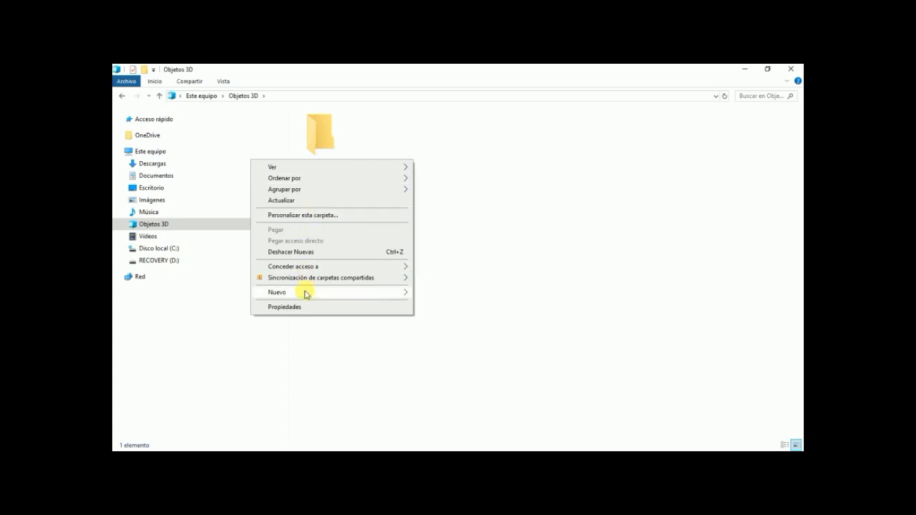
mouse_move(305, 294)
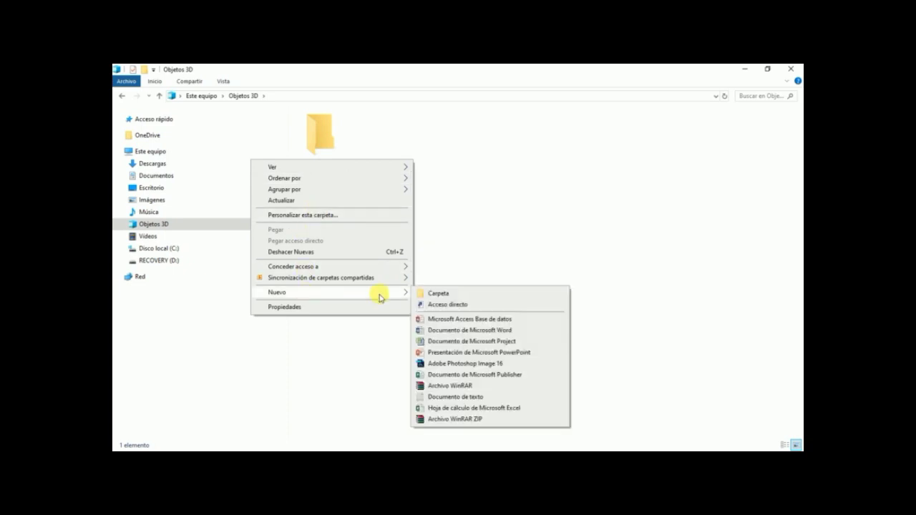
left_click(458, 296)
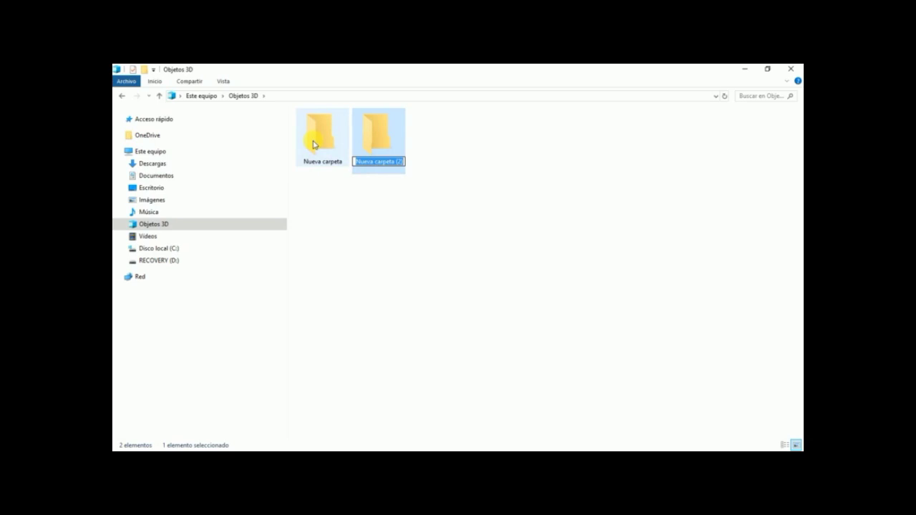
key("Return")
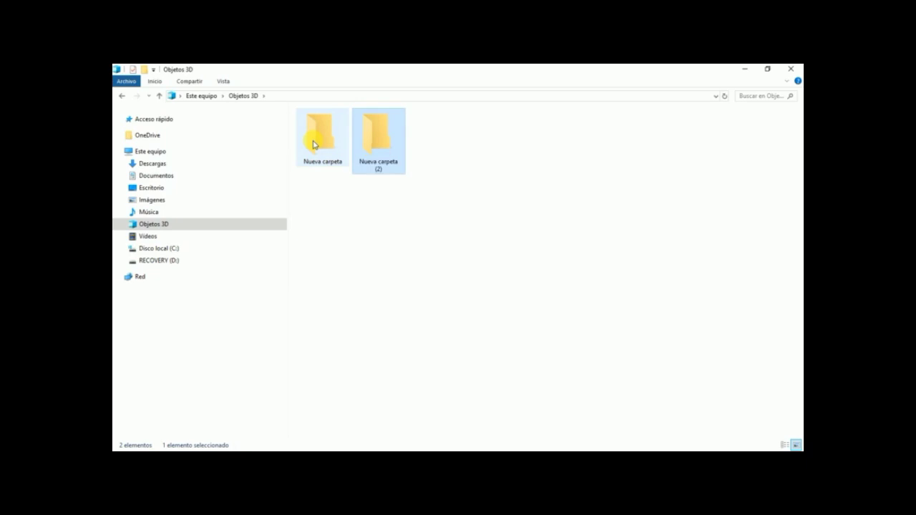
Step: Delete both of the new folders from Objetos 3D so that it is empty again
key("Delete")
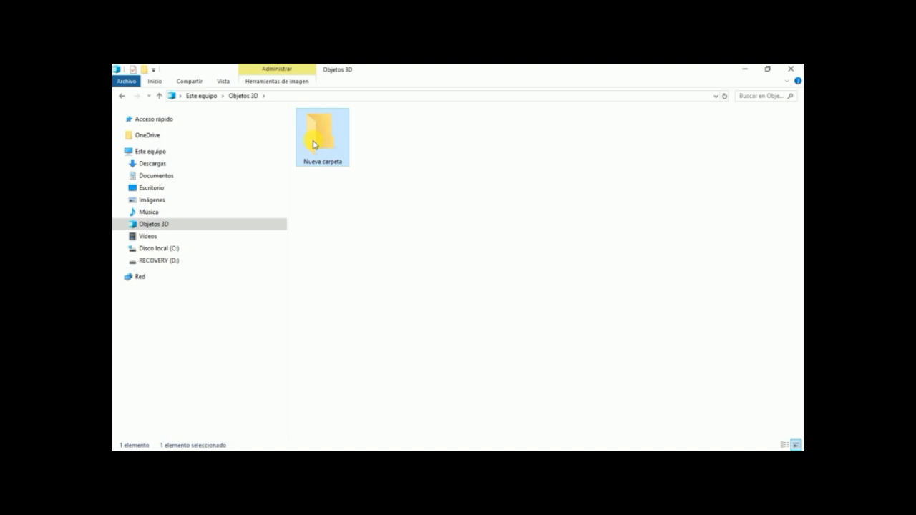
key("Delete")
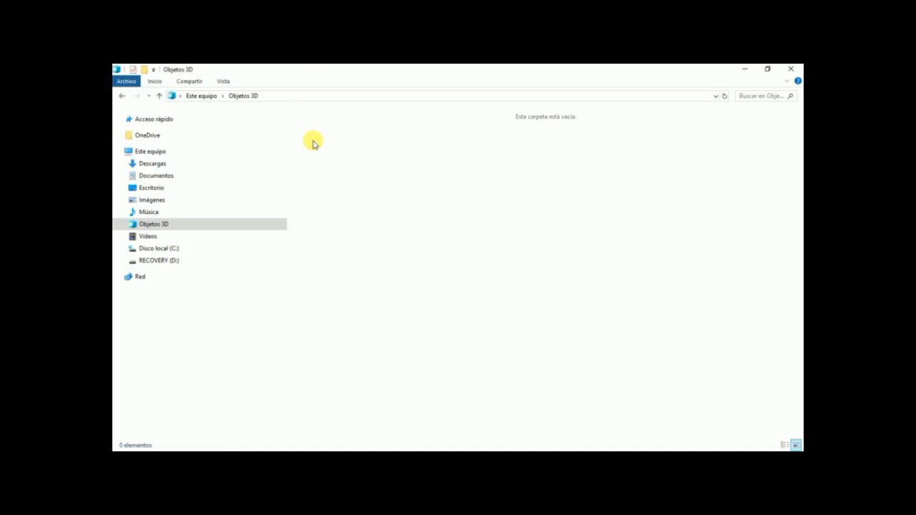
Step: Create a new folder inside Objetos 3D and name it luz
left_click(152, 85)
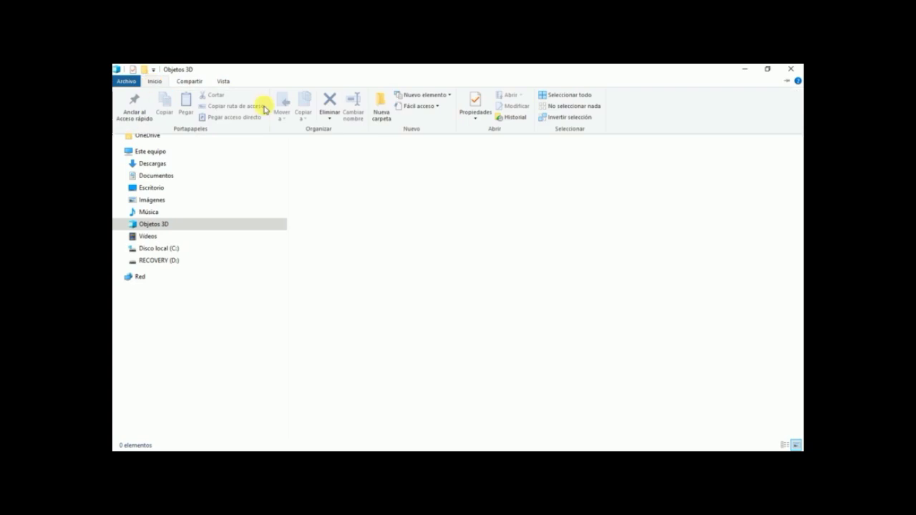
left_click(389, 120)
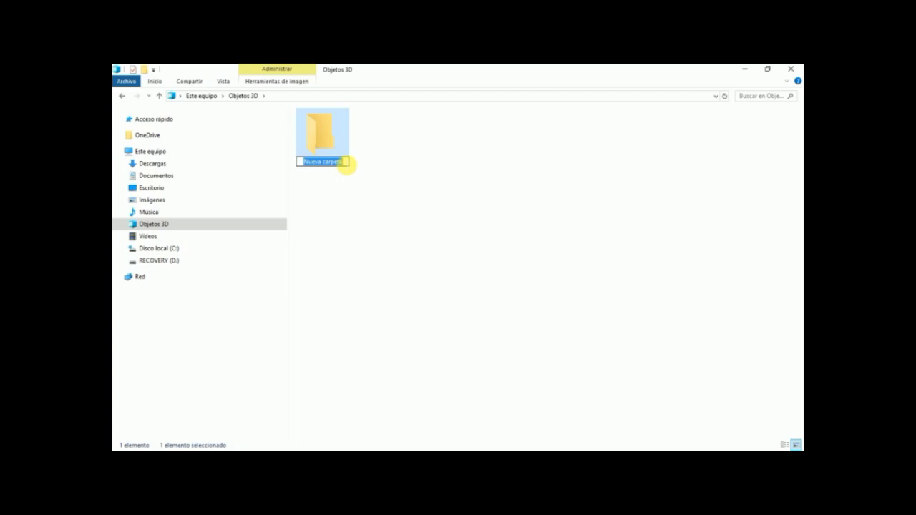
type("luz")
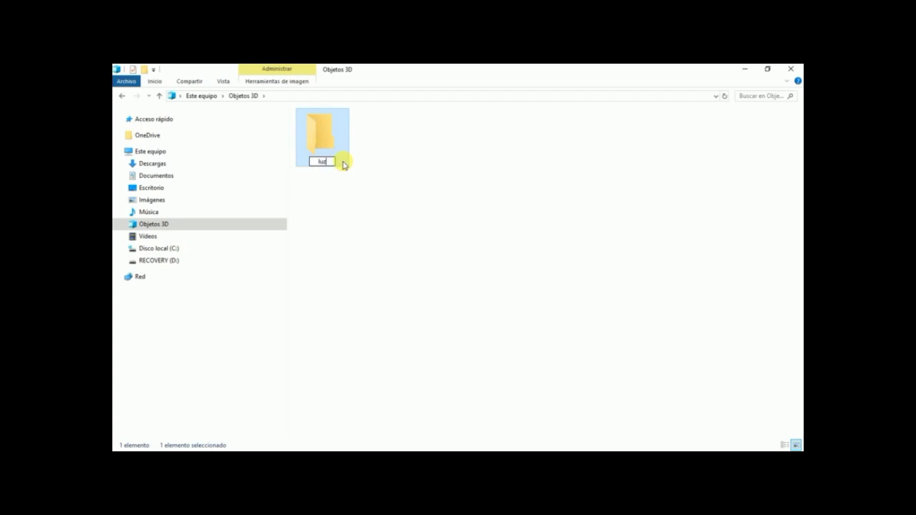
key("Return")
Step: Create another folder alongside luz in Objetos 3D and name it Hortaleza
left_click(155, 81)
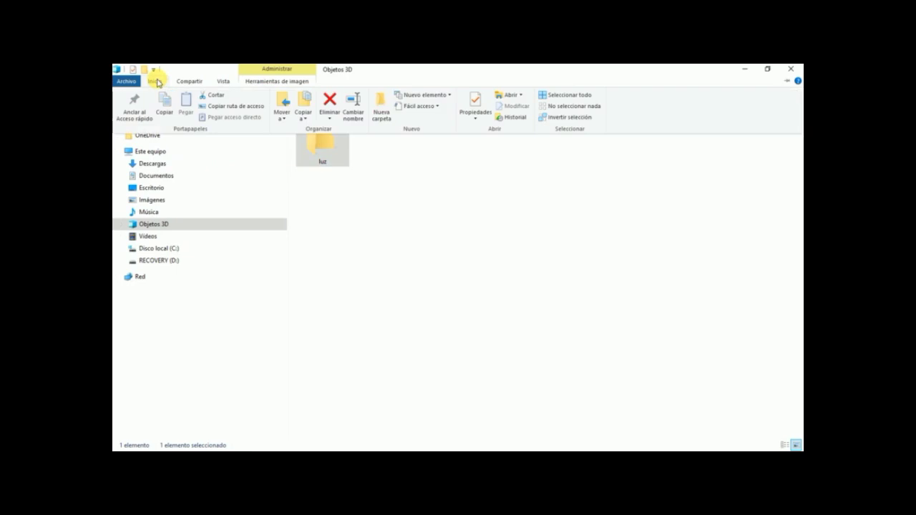
left_click(387, 113)
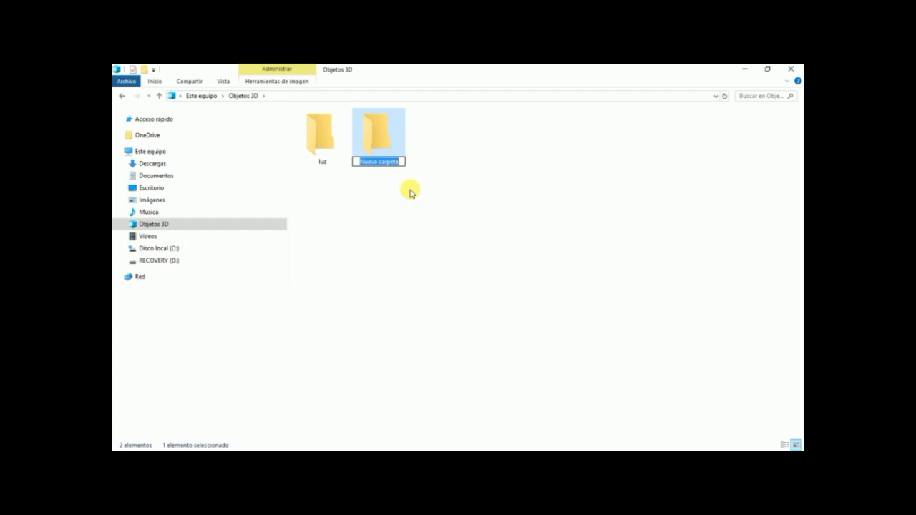
type("Horta")
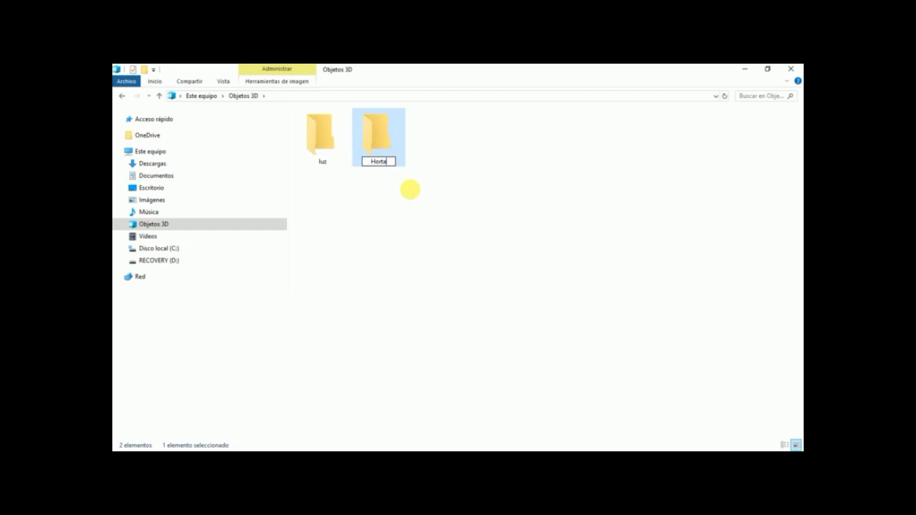
type("leza")
key("Return")
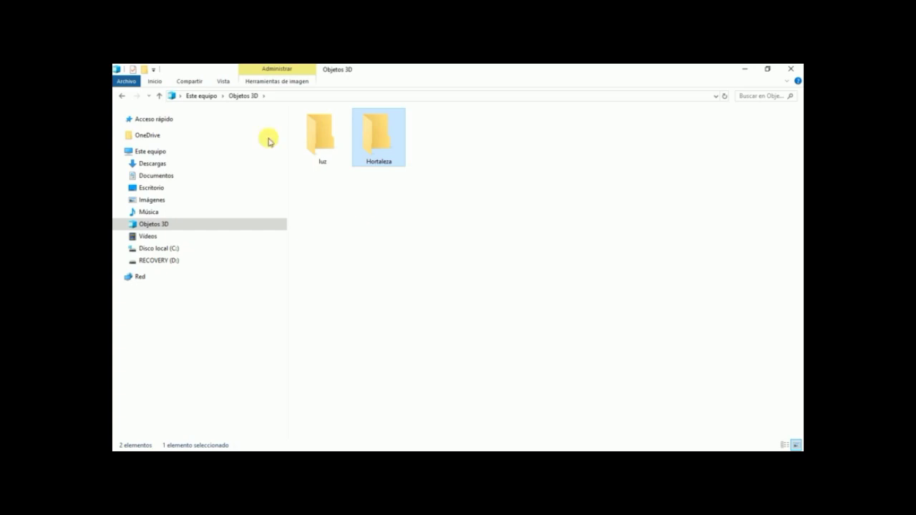
left_click(154, 81)
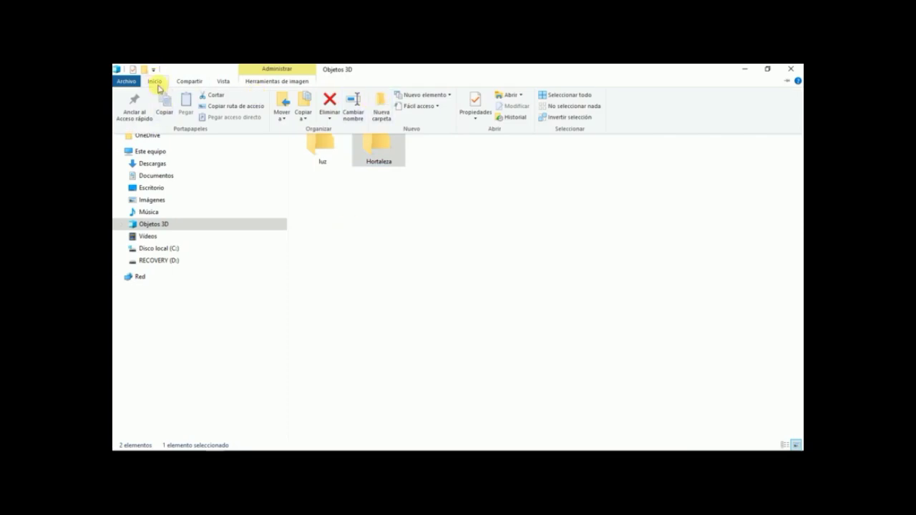
left_click(205, 104)
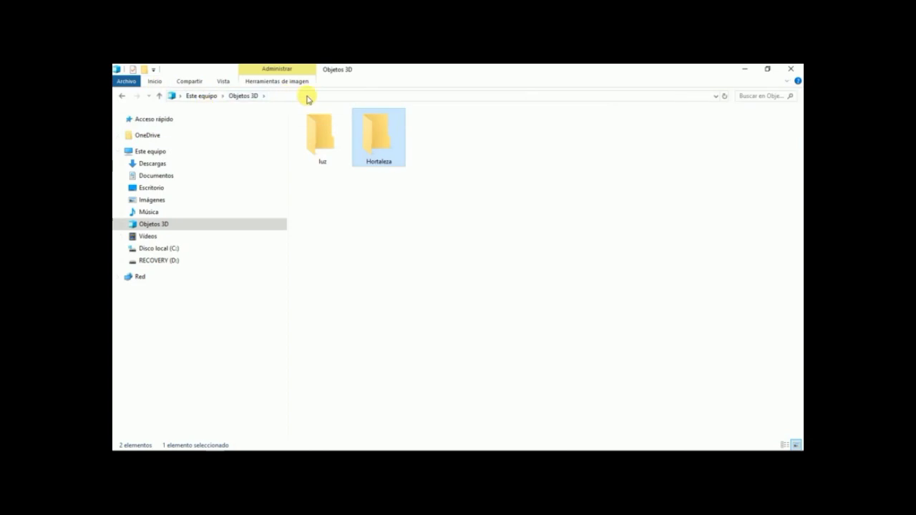
left_click(373, 216)
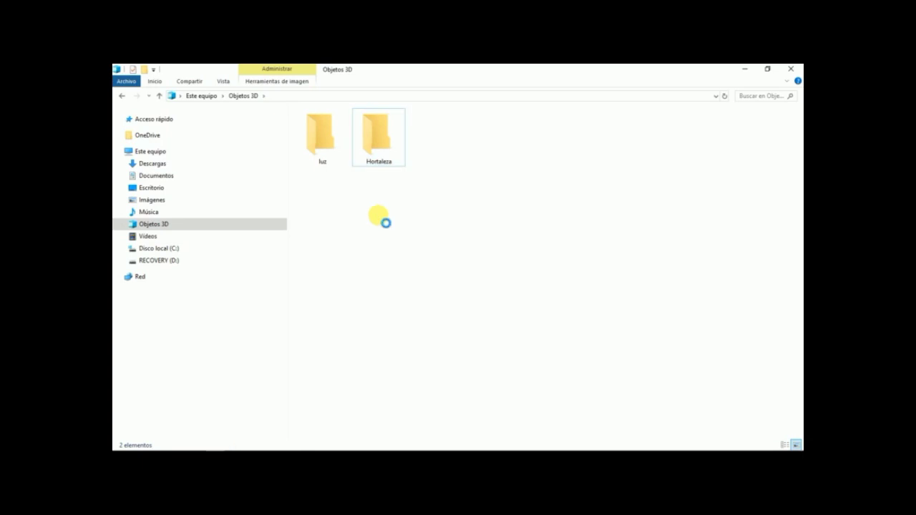
right_click(377, 213)
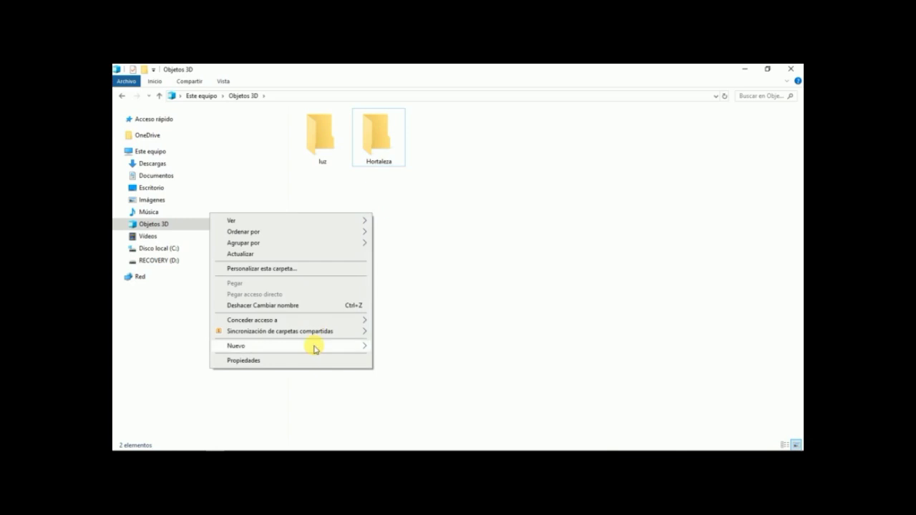
mouse_move(315, 348)
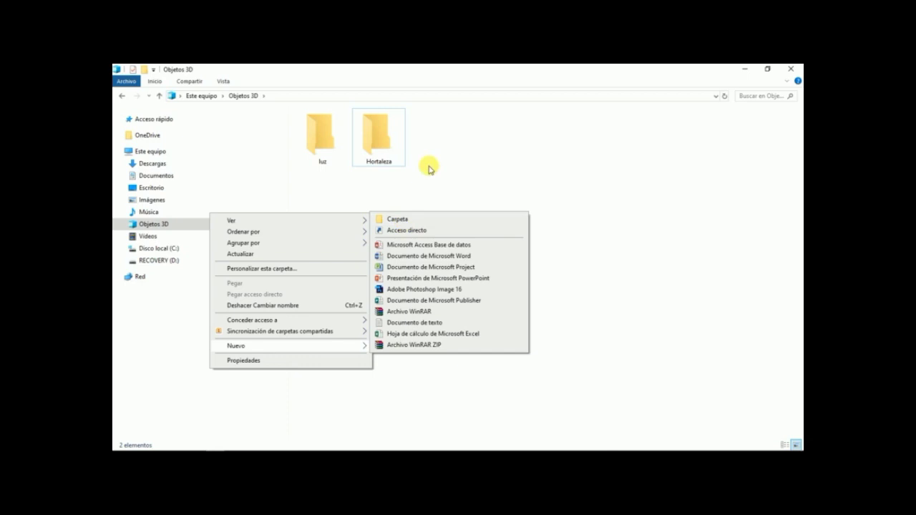
left_click(464, 150)
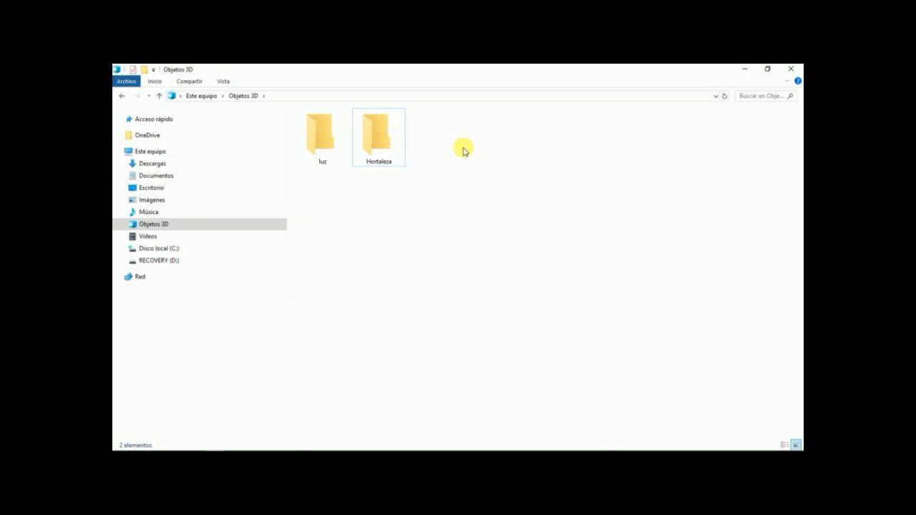
Step: View the inside of the Hortaleza folder, and go back up through Objetos 3D to Este equipo
left_click(377, 142)
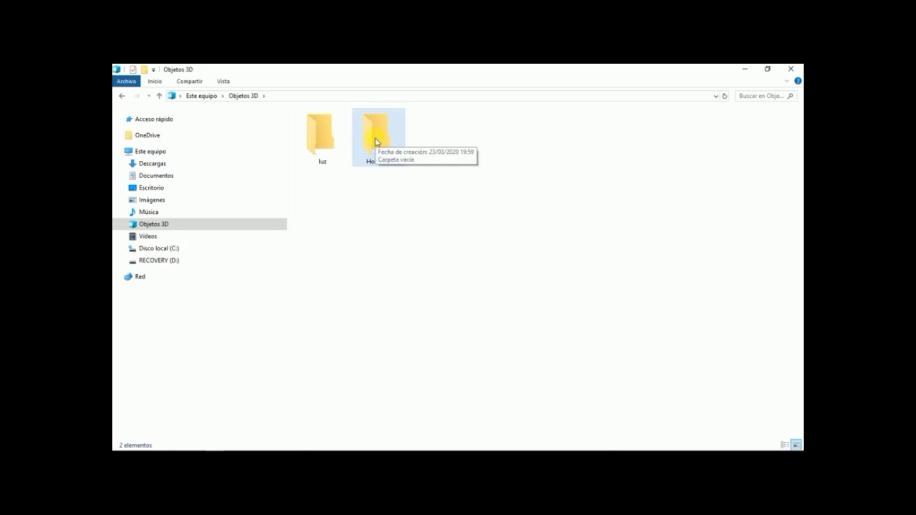
double_click(375, 141)
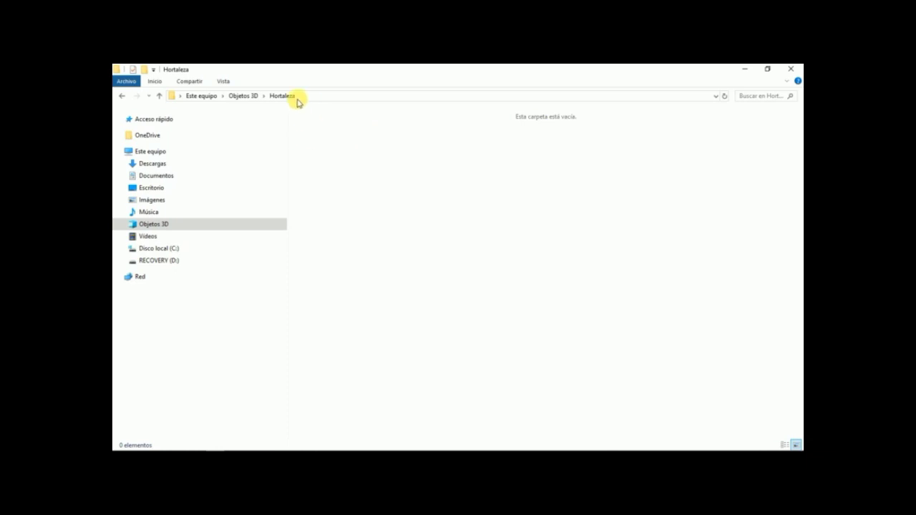
left_click(247, 97)
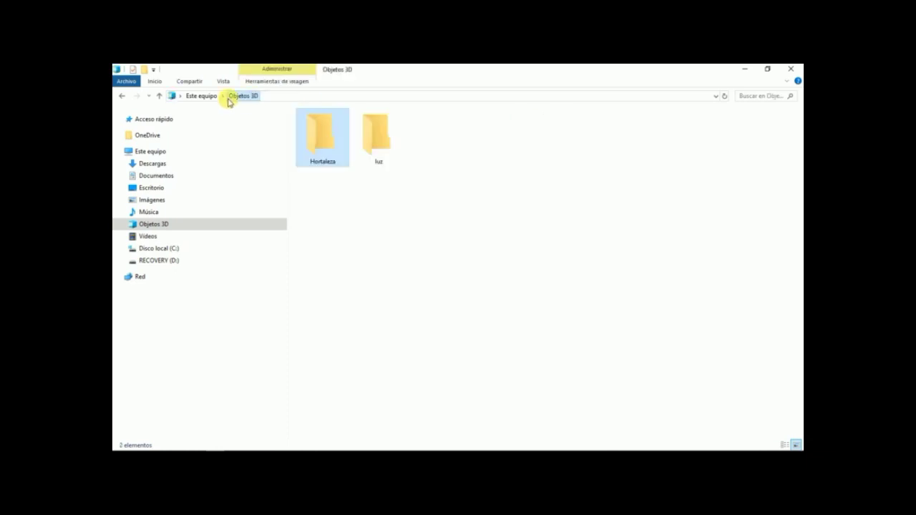
left_click(208, 96)
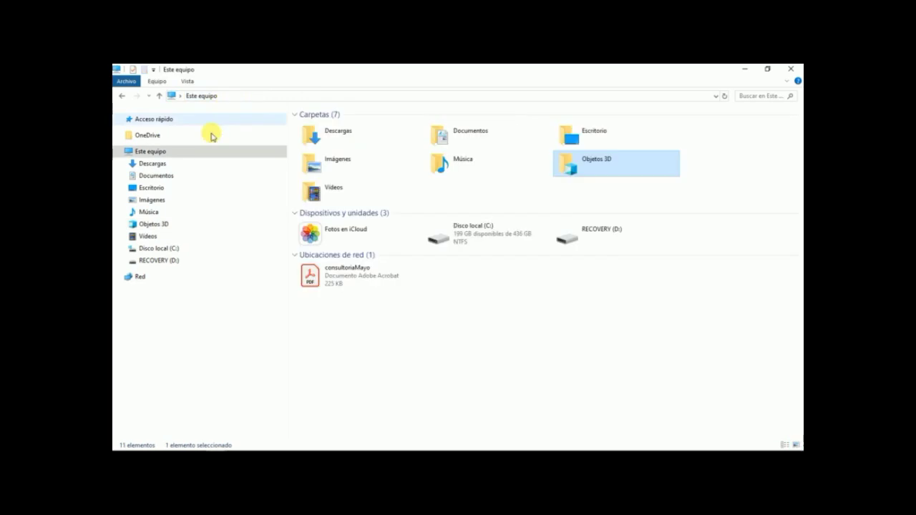
Step: Open the Hortaleza folder within Objetos 3D and create a subfolder named prueba in it
double_click(596, 171)
left_click(322, 145)
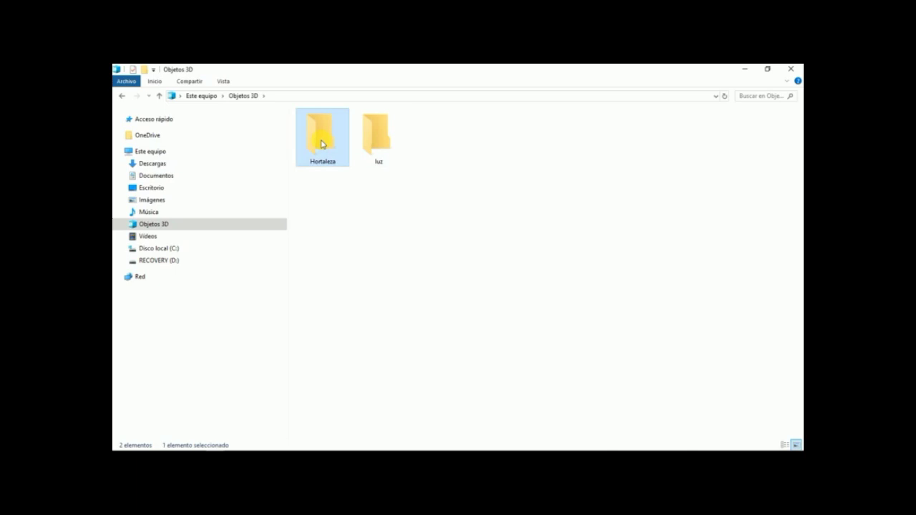
double_click(322, 144)
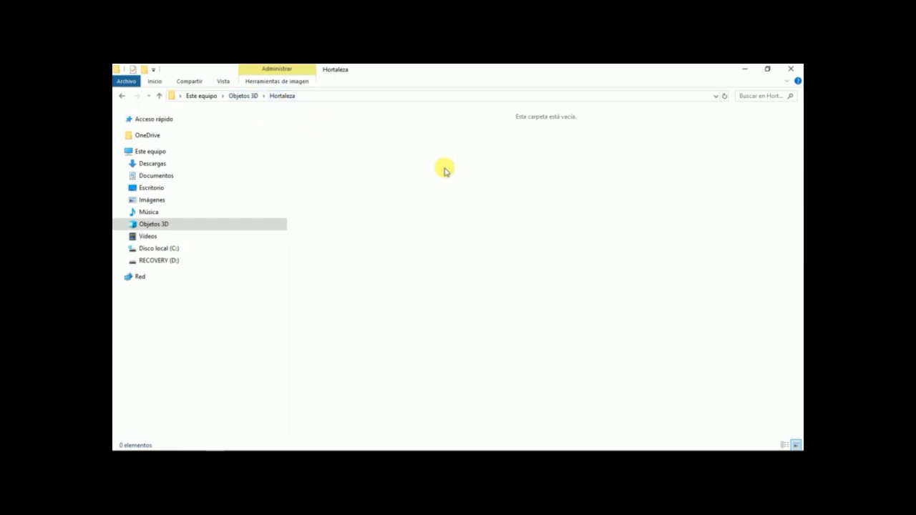
left_click(156, 84)
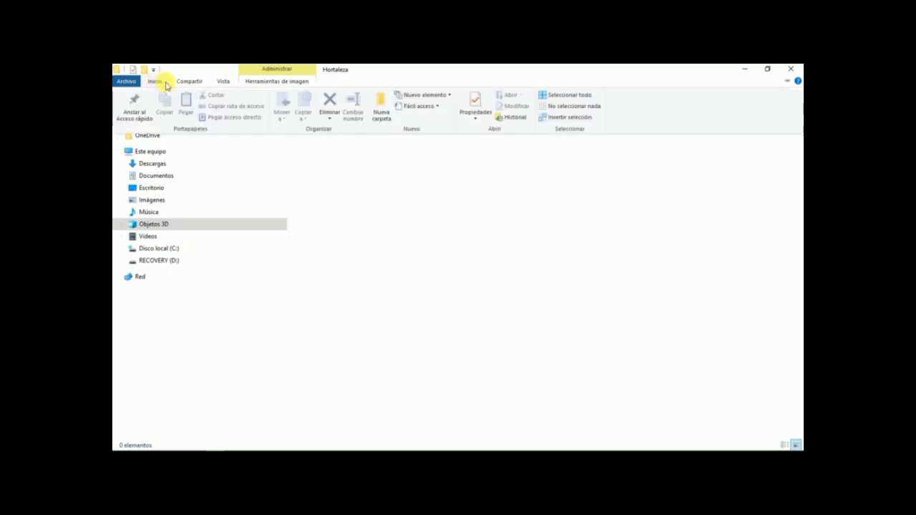
left_click(383, 110)
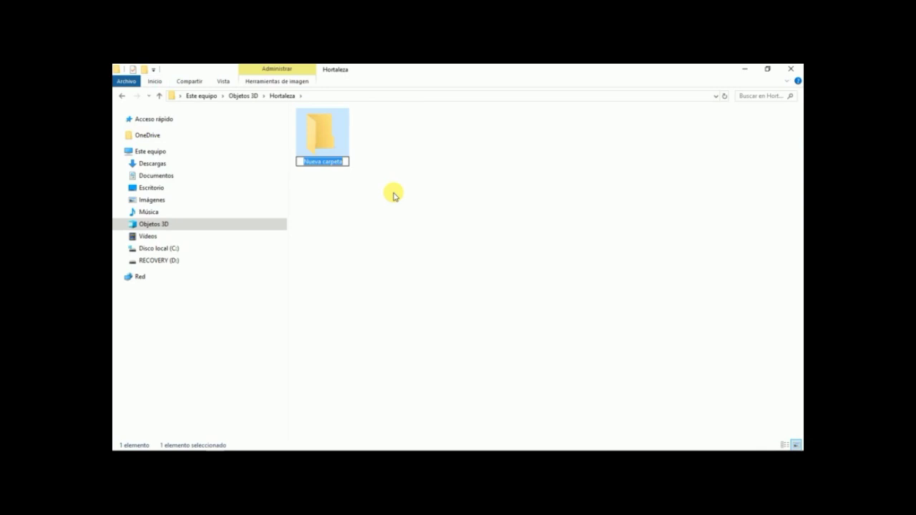
type("prueba")
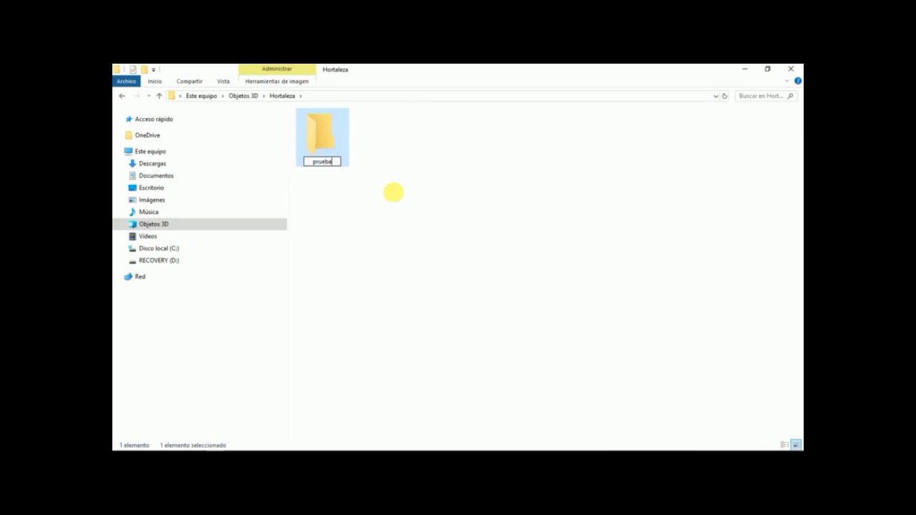
key("Return")
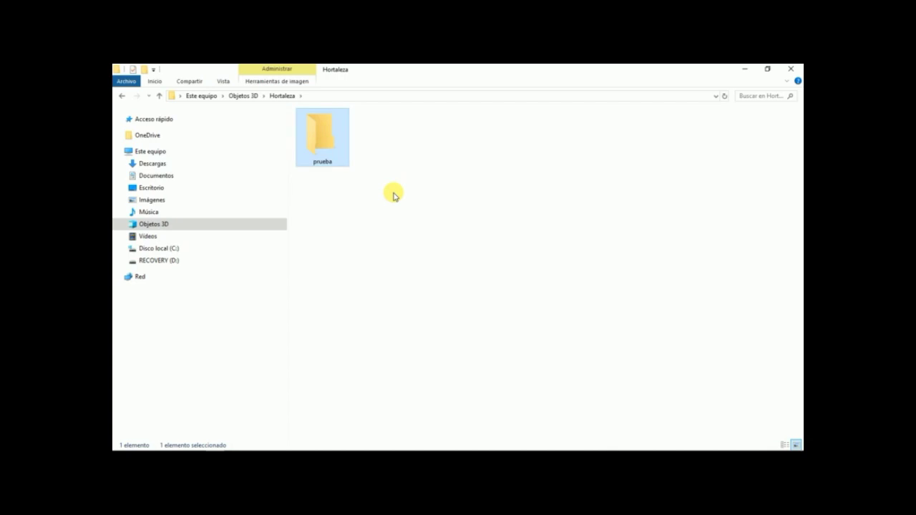
Step: Create a second subfolder inside Hortaleza and name it Prueba1
left_click(154, 82)
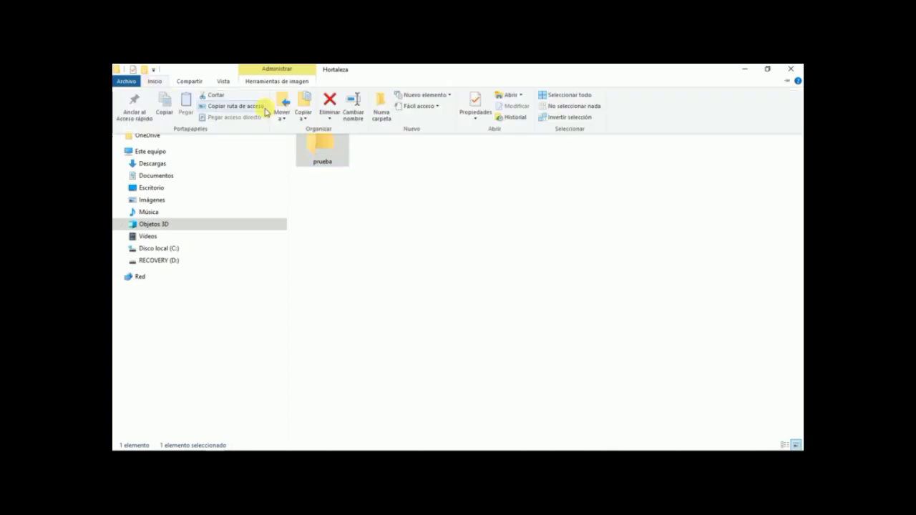
left_click(383, 110)
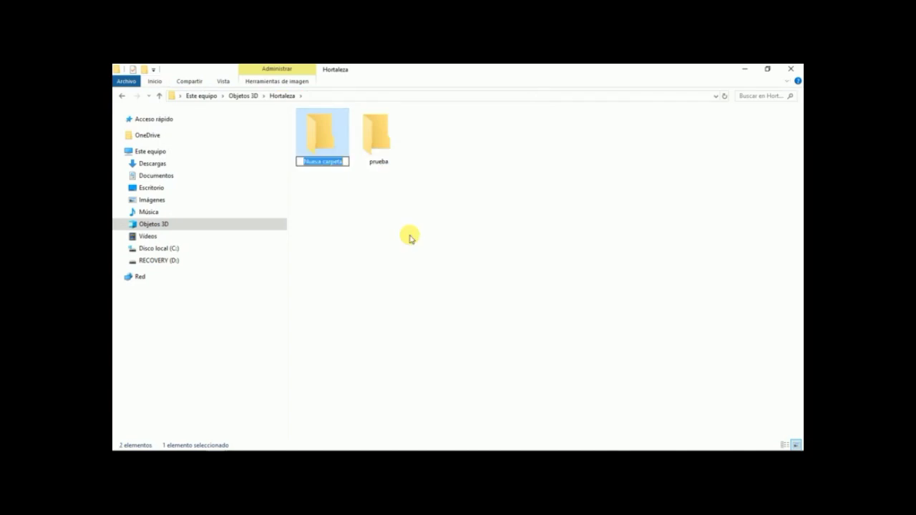
type("Prueba")
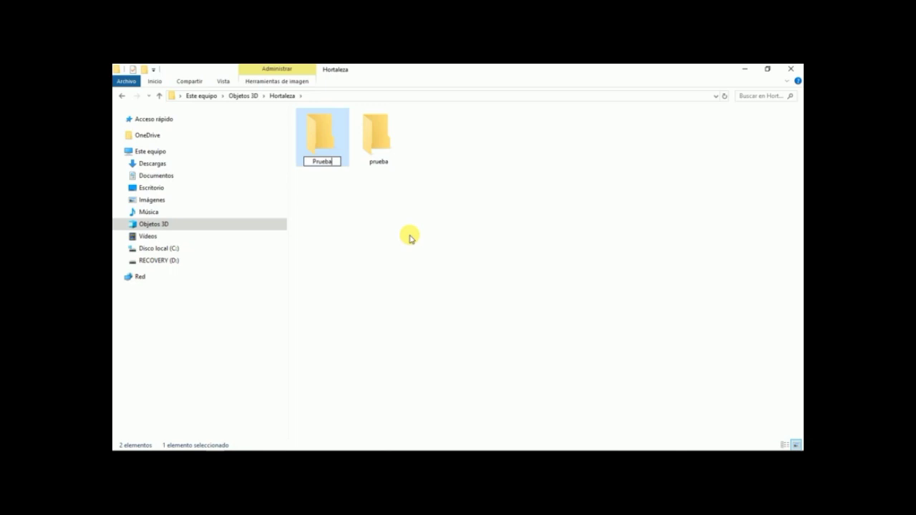
type("1")
key("Return")
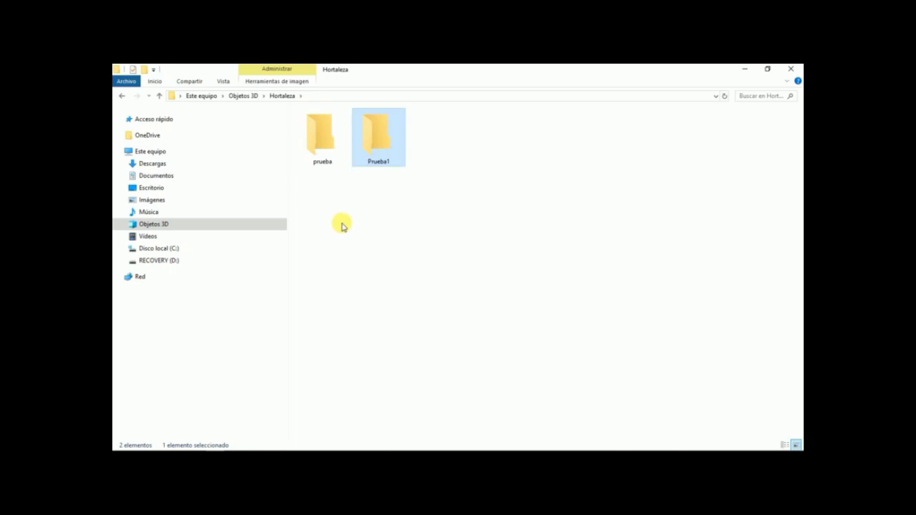
Step: Go back up to Objetos 3D and reopen the Hortaleza folder to view its subfolders
left_click(244, 96)
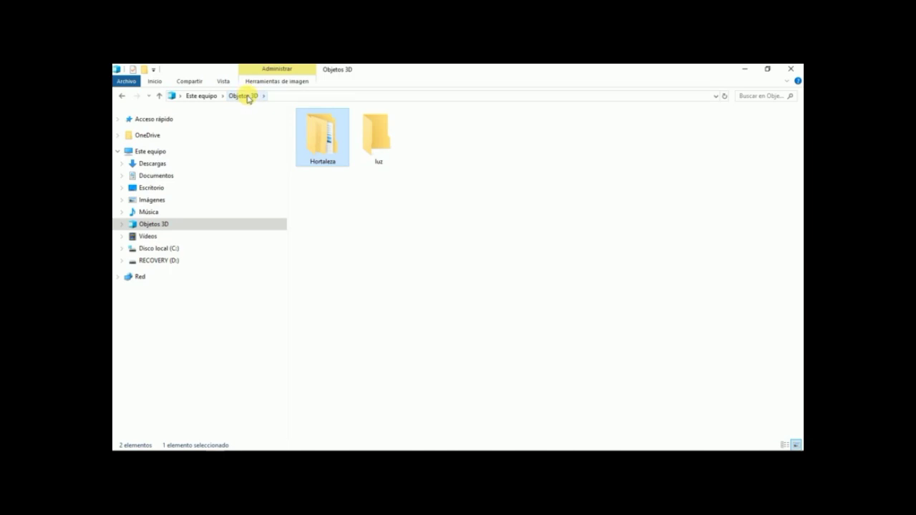
double_click(317, 147)
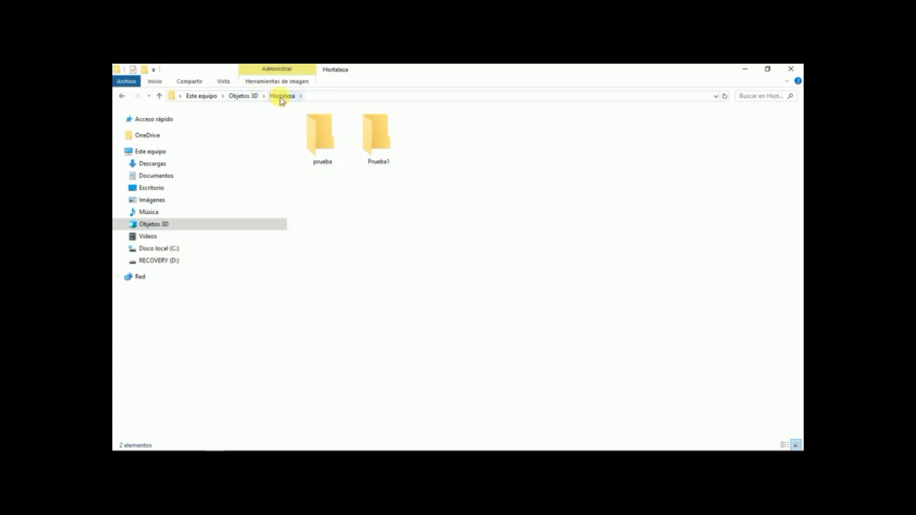
Step: Open the Prueba1 folder inside Hortaleza and create a subfolder named verano2020 in it
left_click(322, 154)
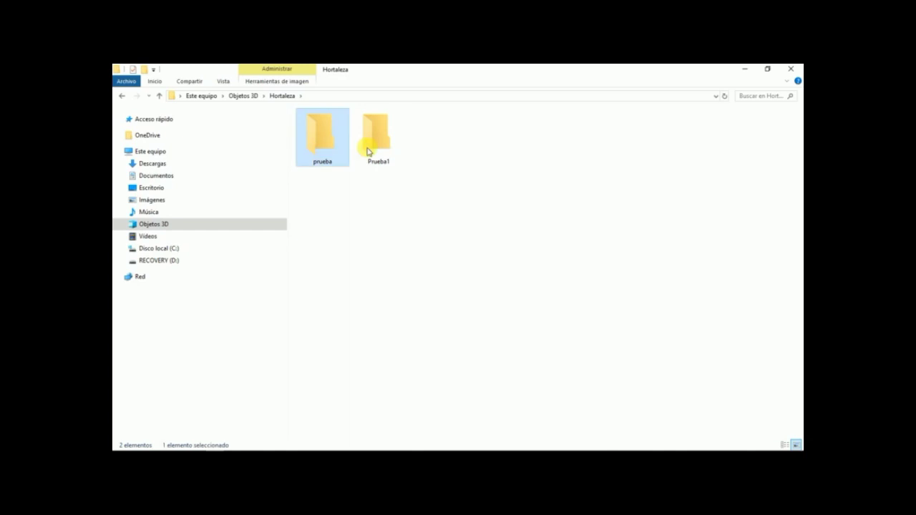
left_click(379, 146)
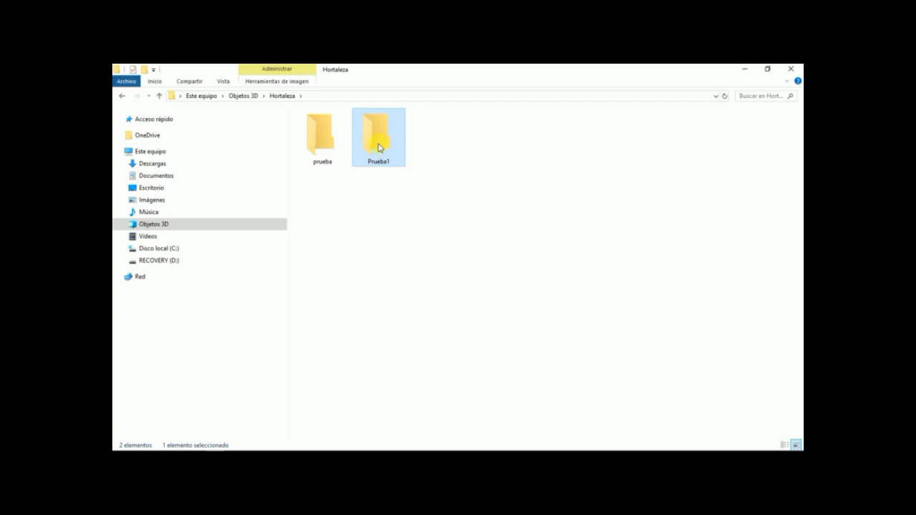
double_click(379, 148)
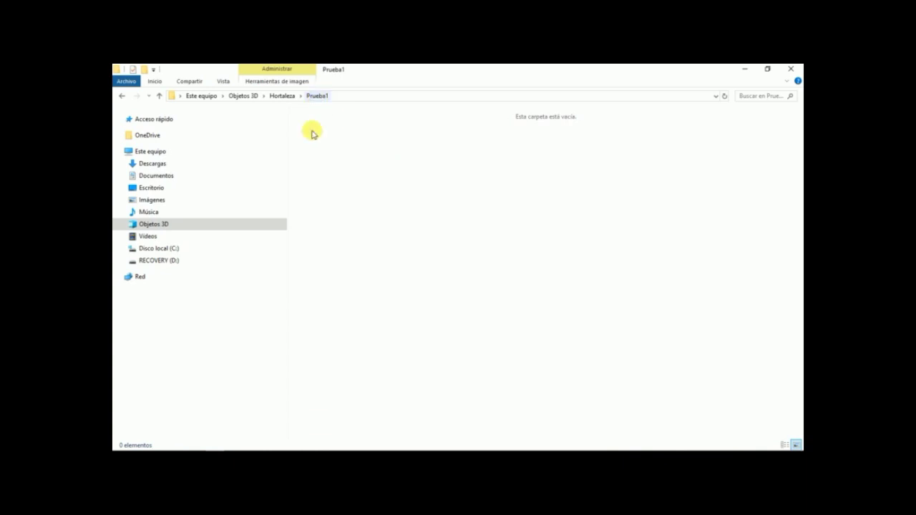
left_click(156, 81)
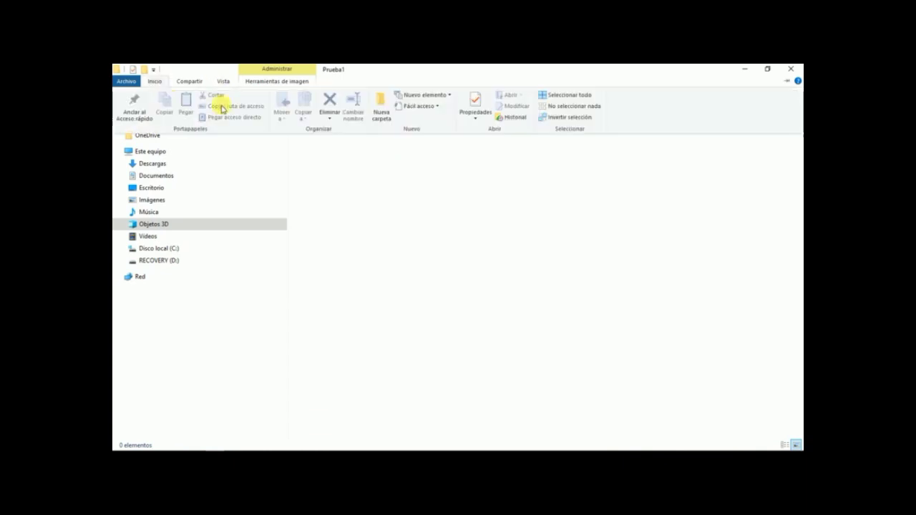
left_click(381, 104)
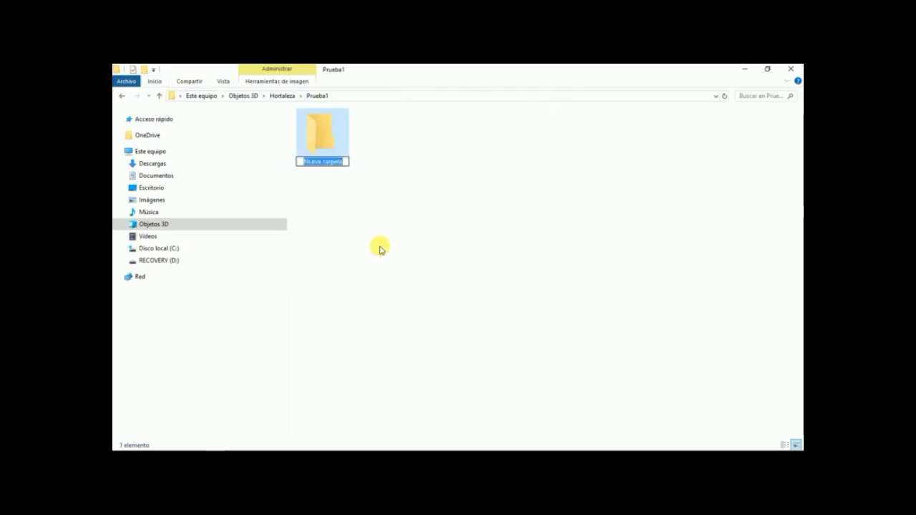
type("ve")
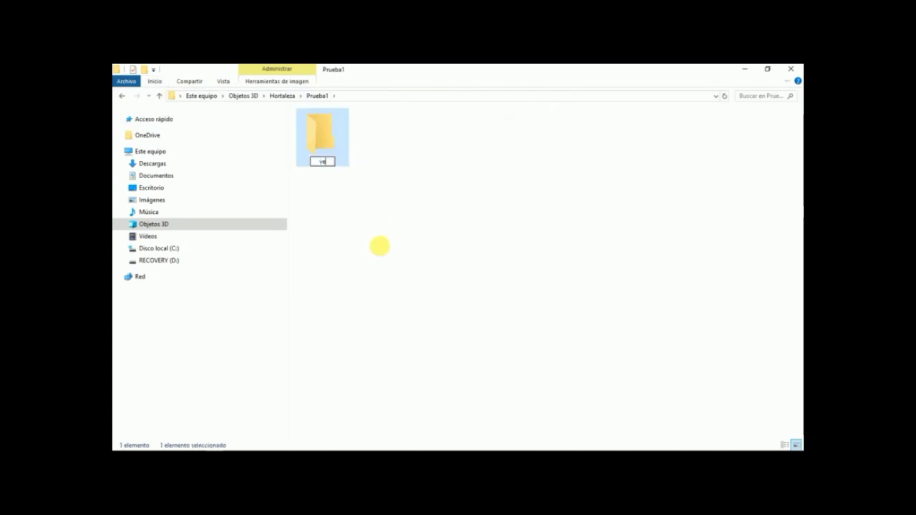
type("rano2010")
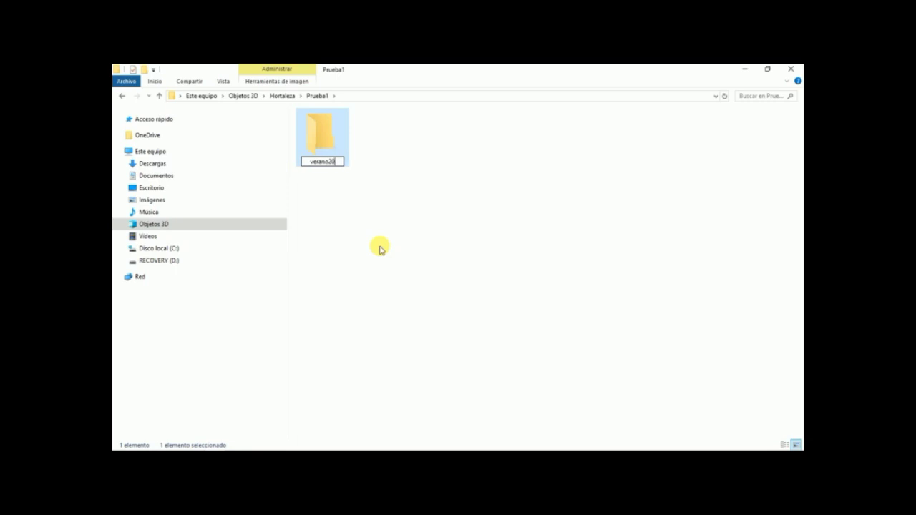
key("BackSpace")
key("BackSpace")
type("20")
key("Return")
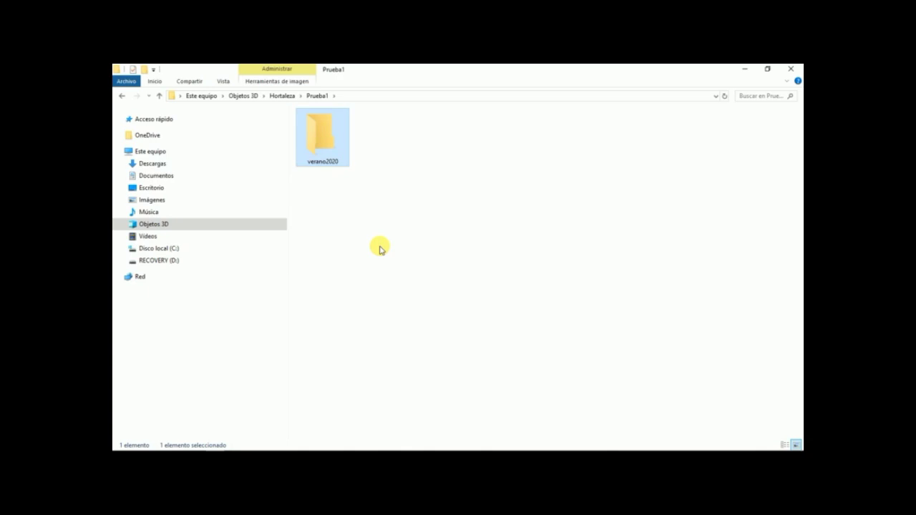
Step: Open the verano2020 folder and create a subfolder named sitio1 in it
double_click(322, 141)
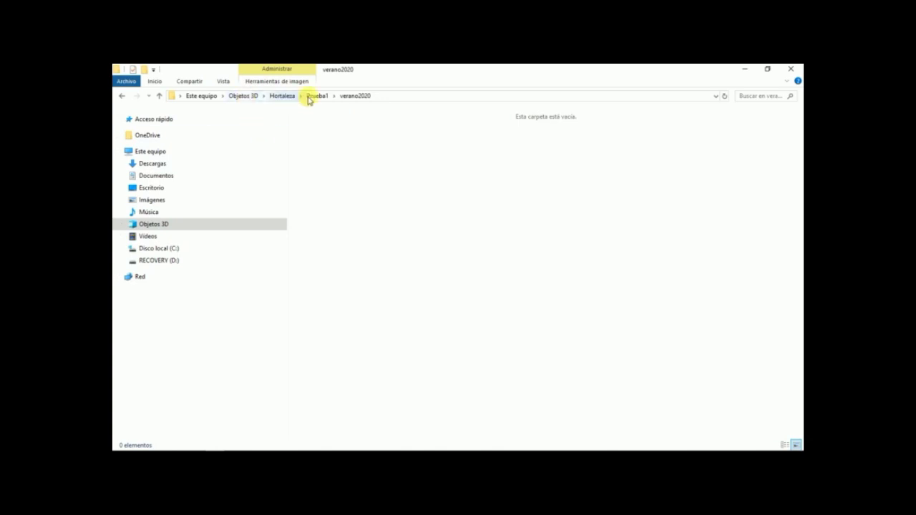
left_click(359, 98)
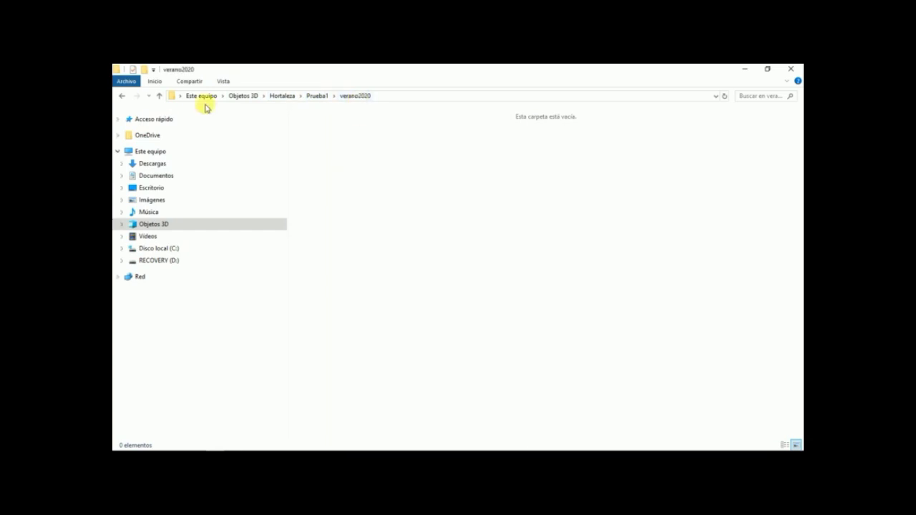
left_click(154, 82)
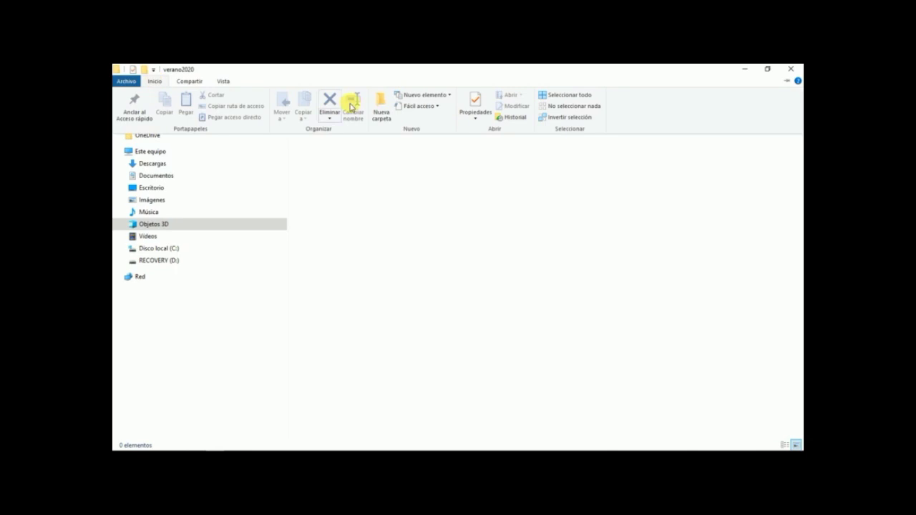
left_click(382, 108)
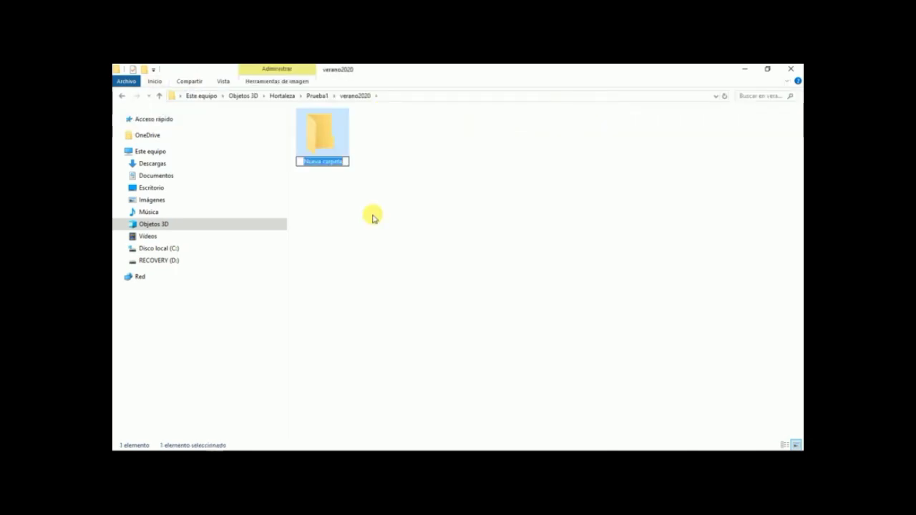
type("sitio1")
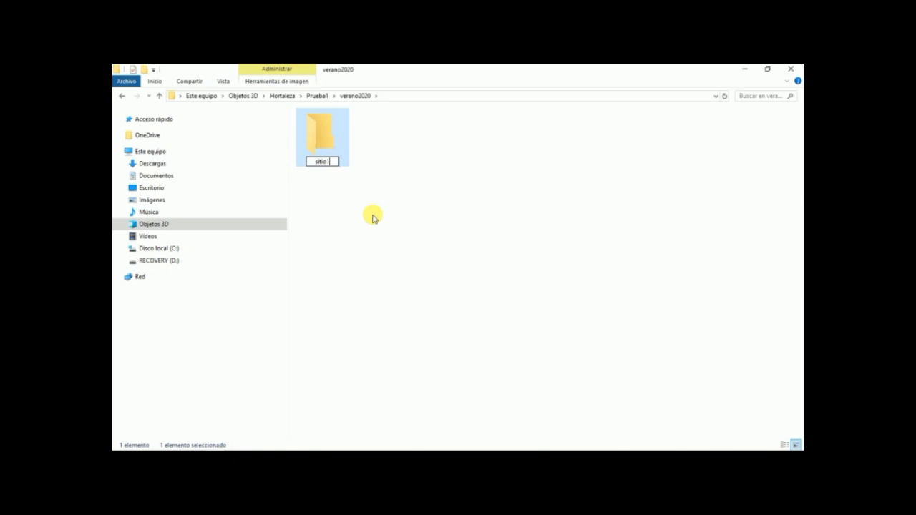
key("Return")
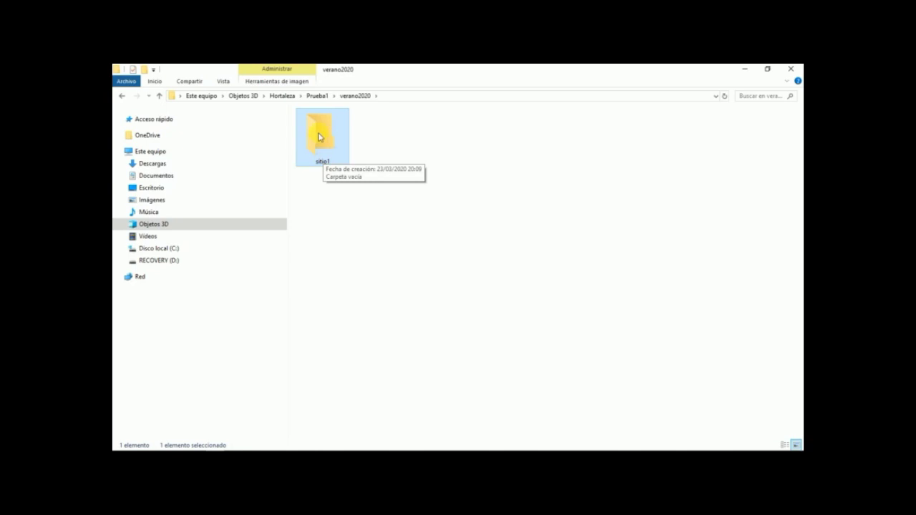
Step: Create a second subfolder inside verano2020, alongside sitio1, and name it Sitio2
left_click(157, 82)
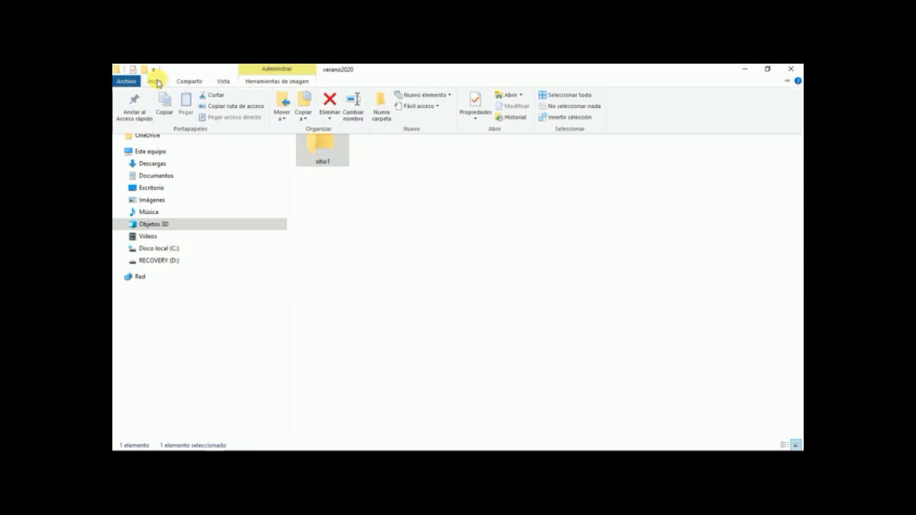
left_click(379, 107)
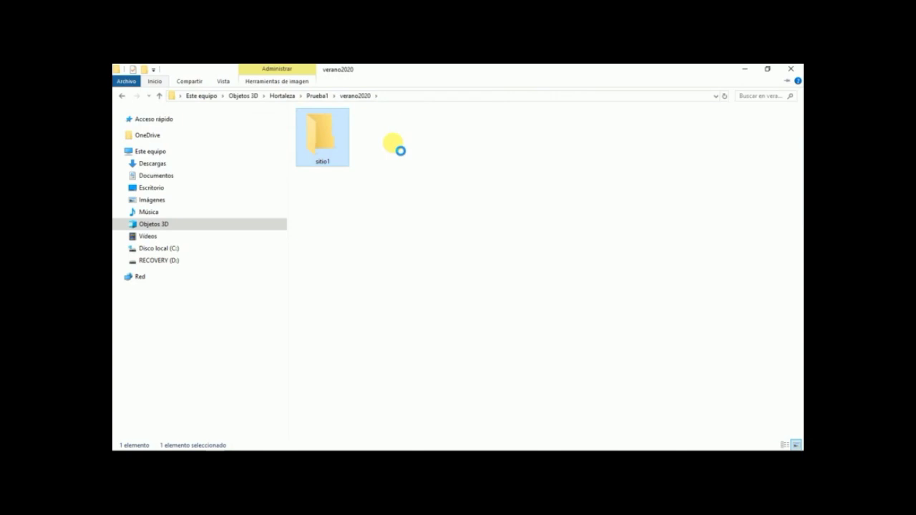
type("Sitio")
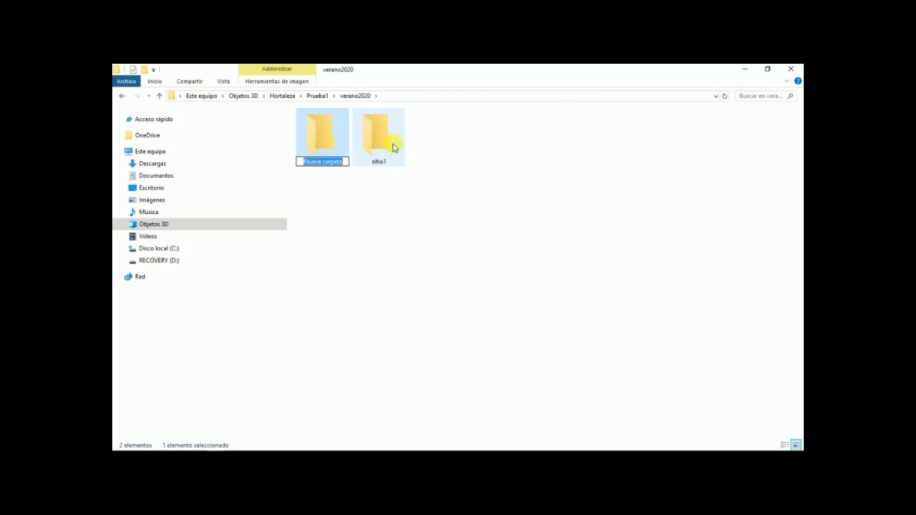
type("2")
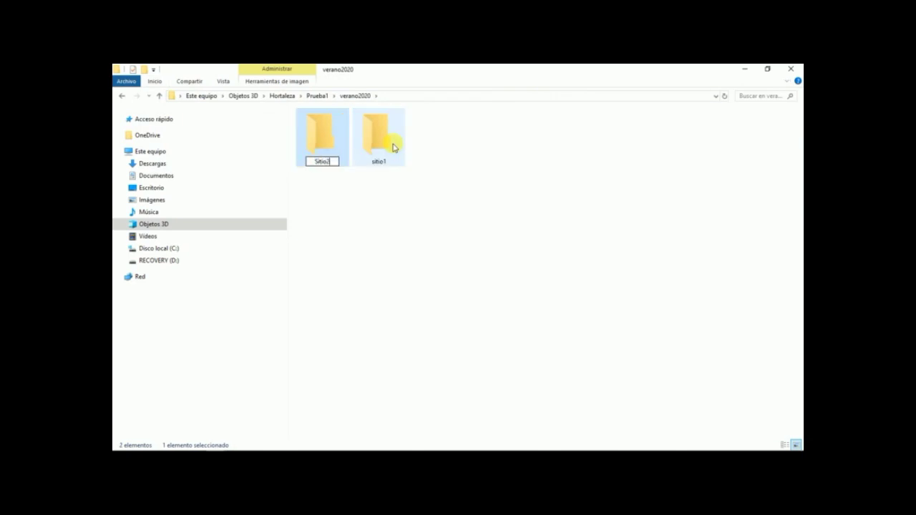
key("Return")
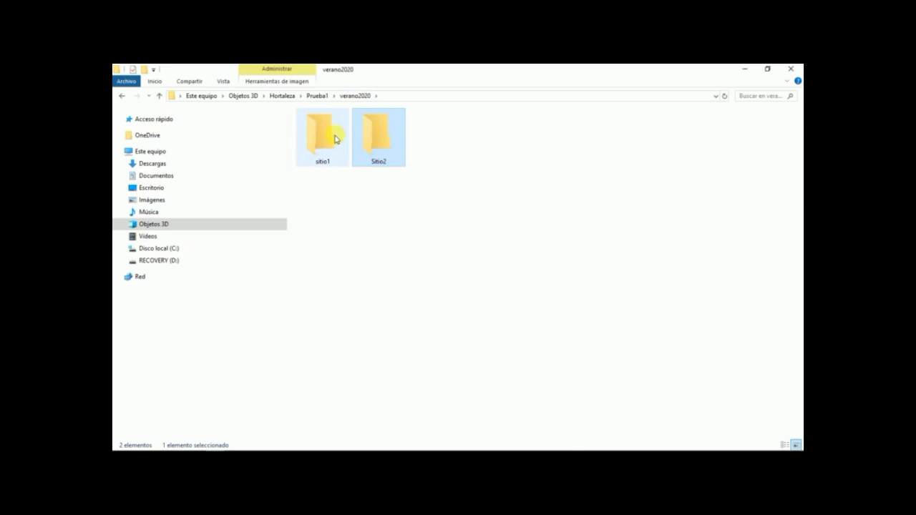
left_click(318, 147)
left_click(385, 151)
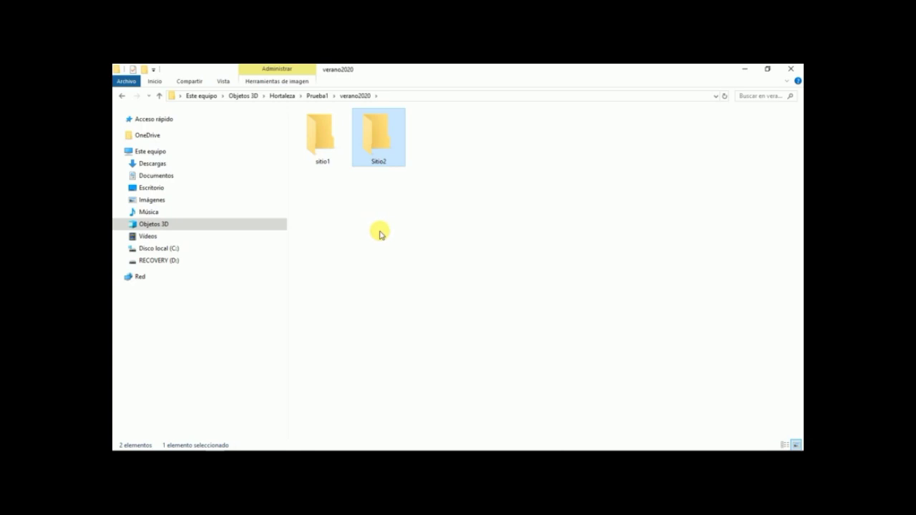
mouse_move(373, 137)
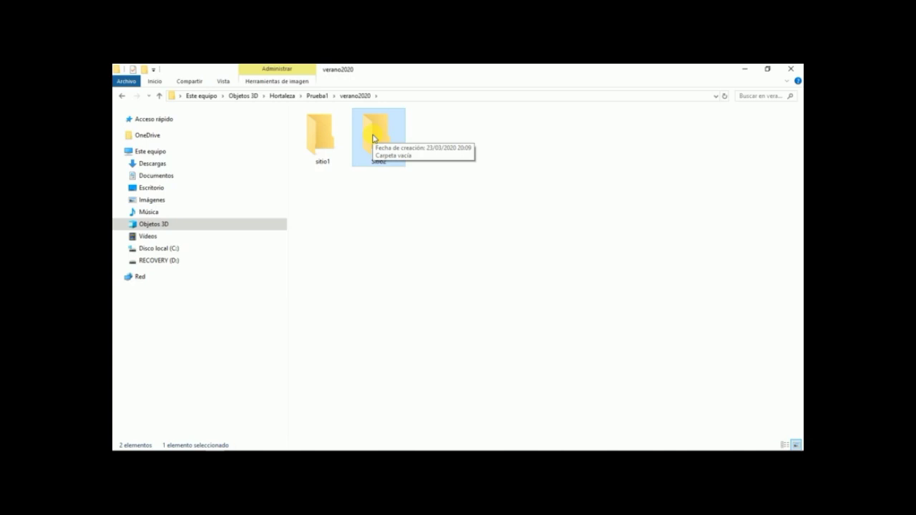
Step: Go up to Prueba1, and reopen verano2020 to view the inside of its sitio1 folder
left_click(354, 96)
left_click(317, 96)
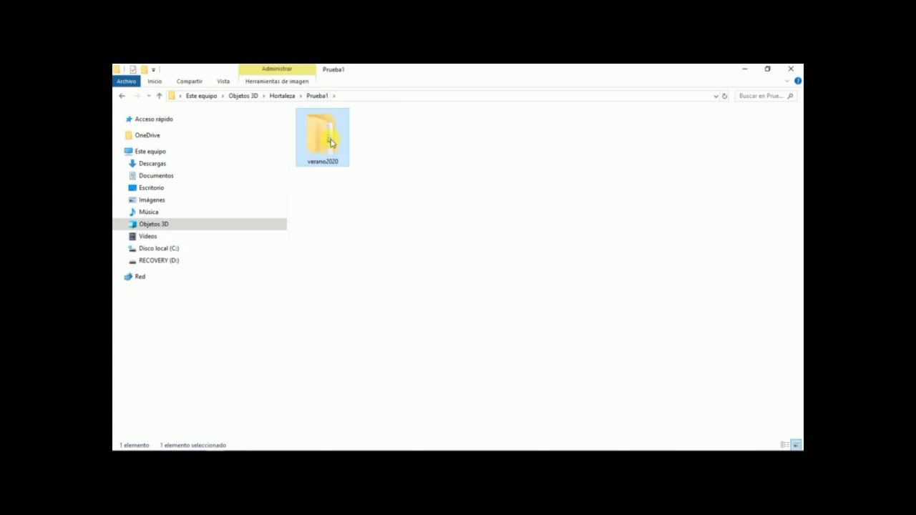
double_click(322, 144)
left_click(321, 146)
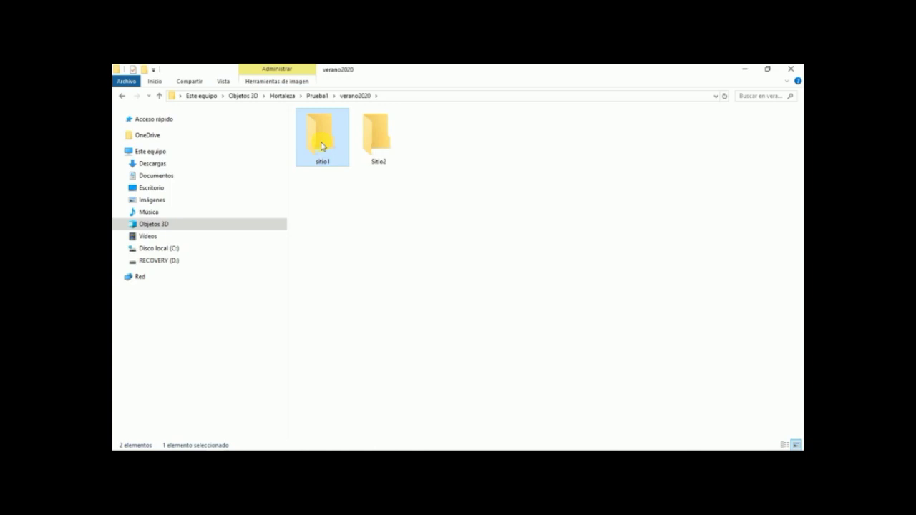
double_click(322, 146)
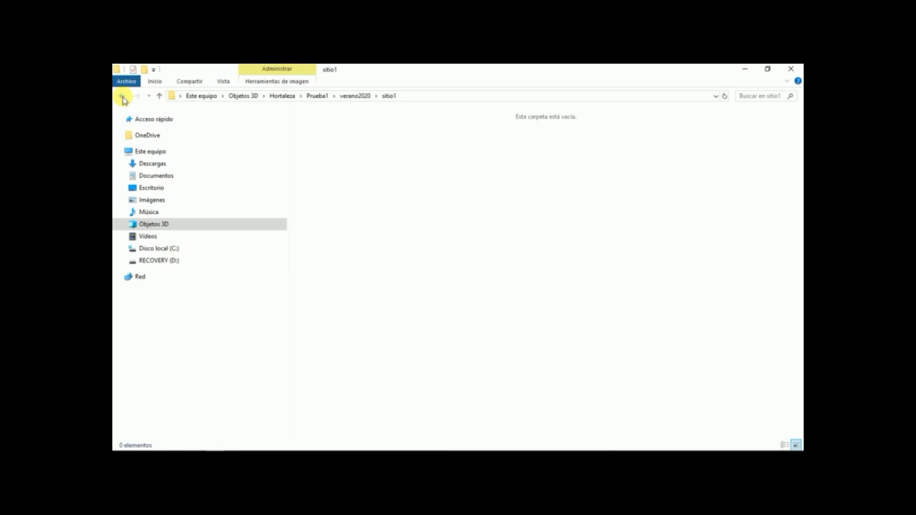
Step: Step back through the previously visited folders from sitio1 until Este equipo is reached
left_click(123, 99)
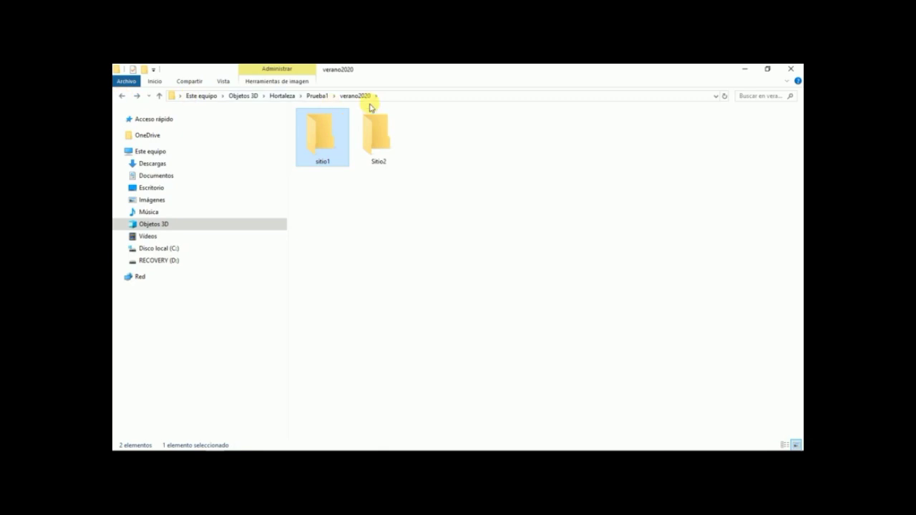
left_click(123, 98)
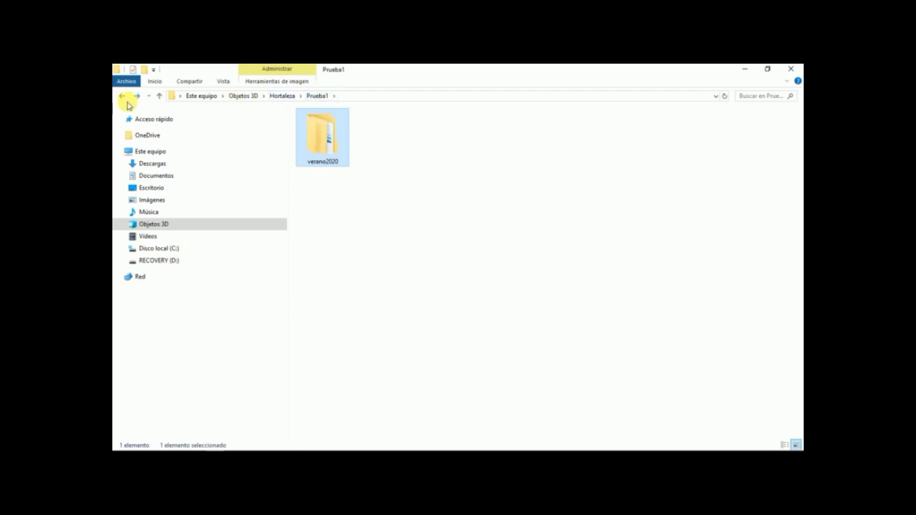
key("Return")
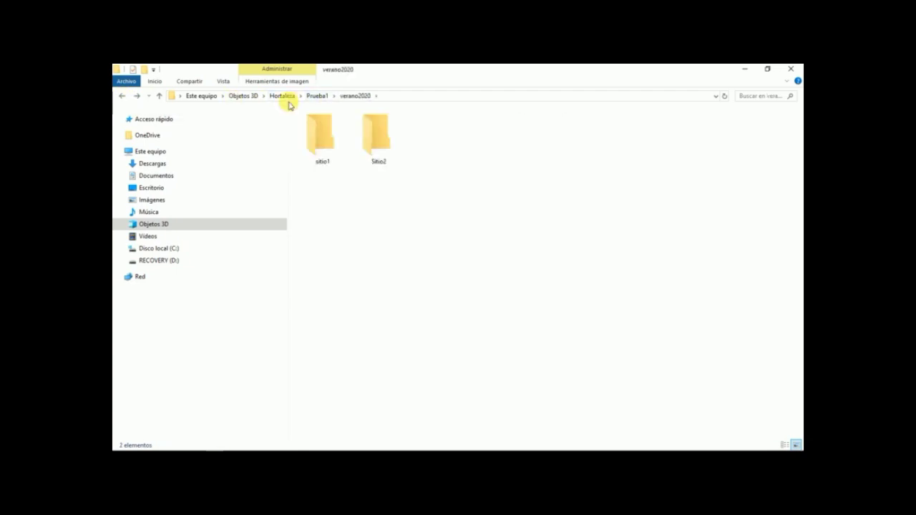
left_click(122, 98)
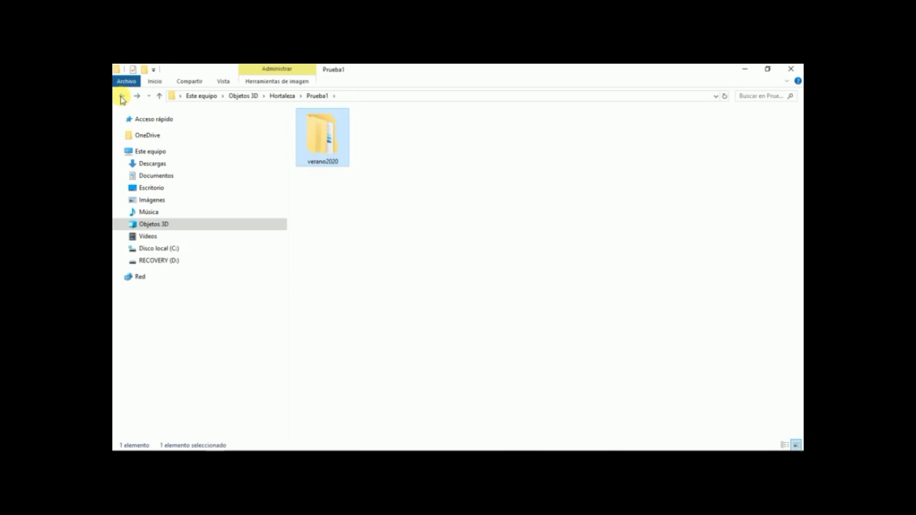
left_click(121, 99)
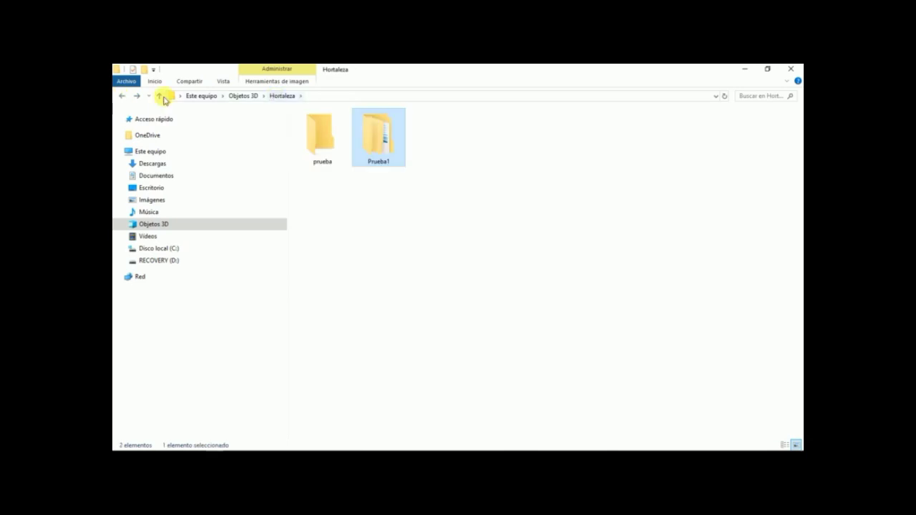
left_click(123, 98)
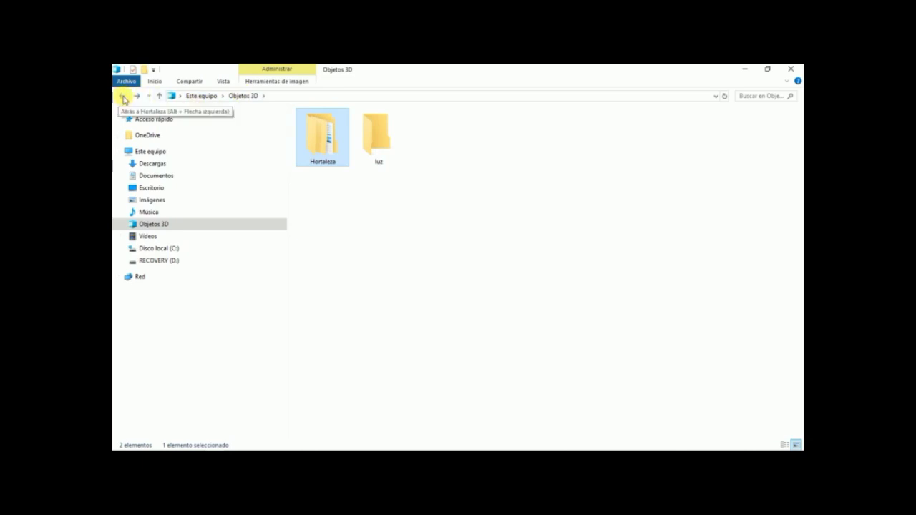
left_click(123, 98)
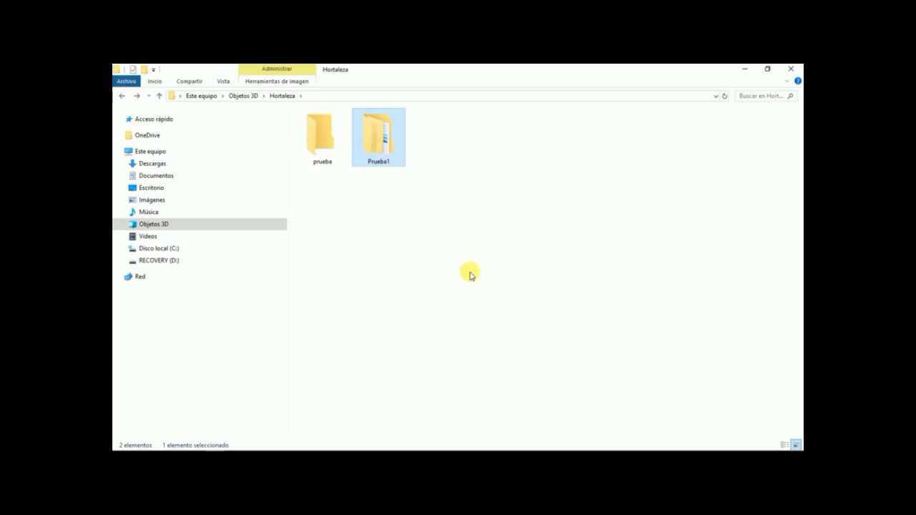
left_click(122, 96)
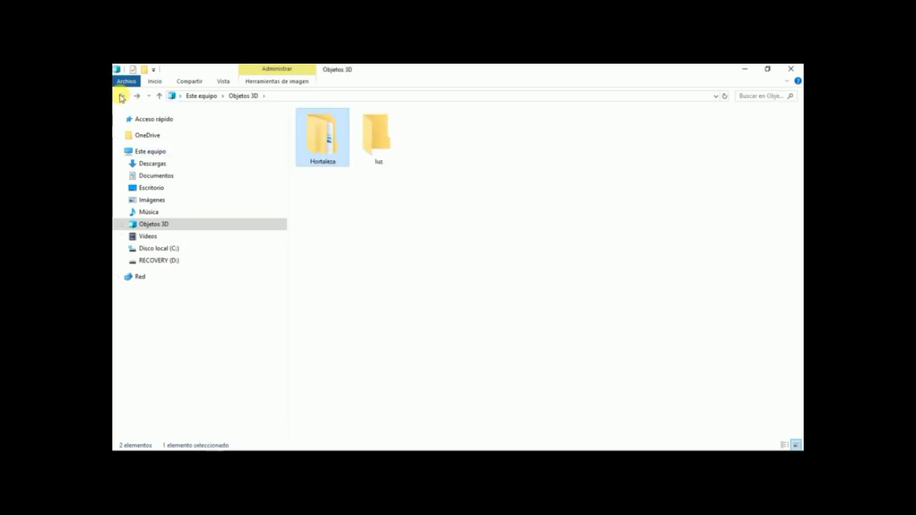
left_click(121, 97)
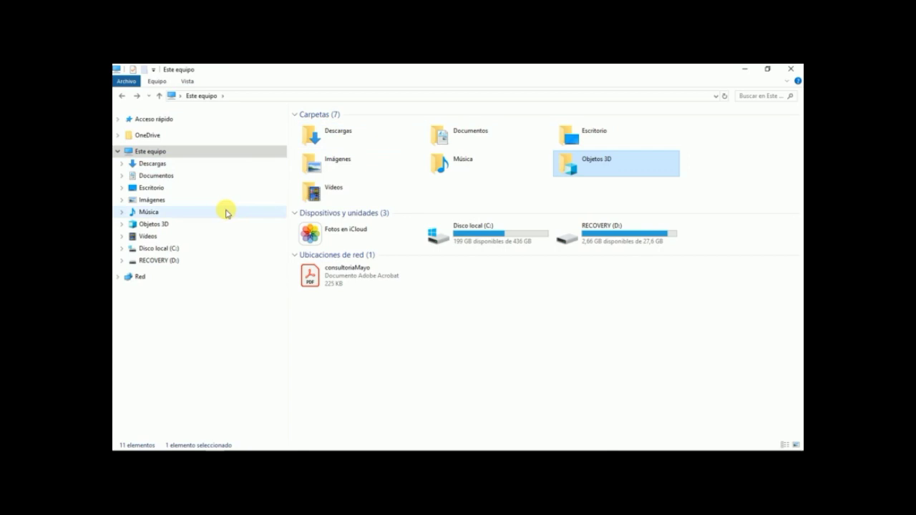
Step: Open Objetos 3D, Hortaleza, Prueba1 and verano2020 in turn, and jump straight back to Objetos 3D
left_click(153, 224)
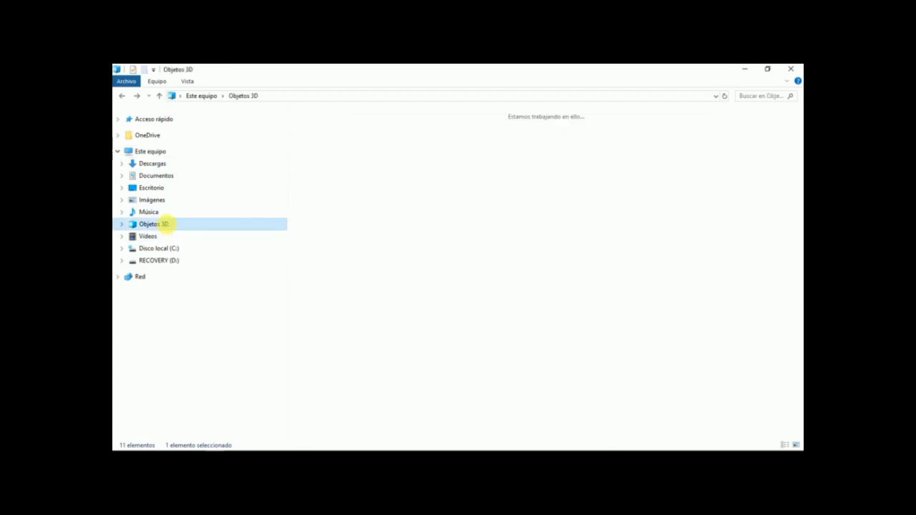
double_click(328, 153)
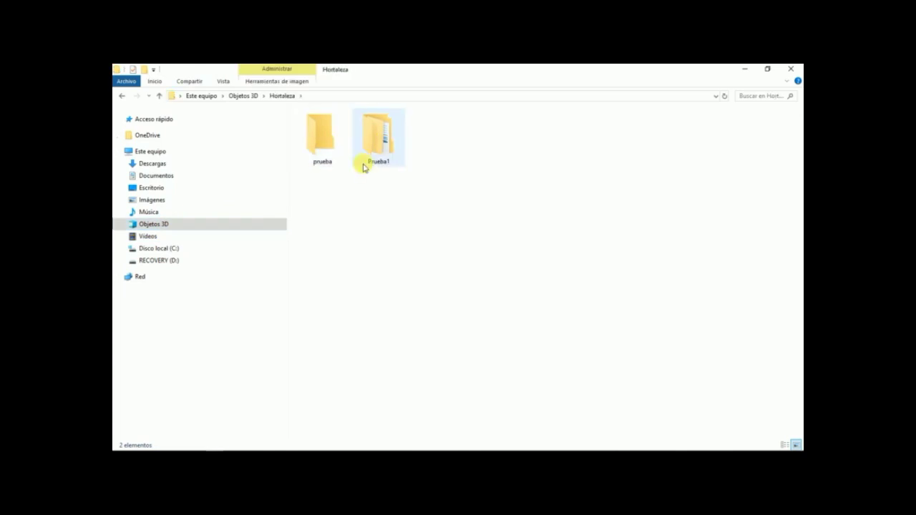
double_click(381, 151)
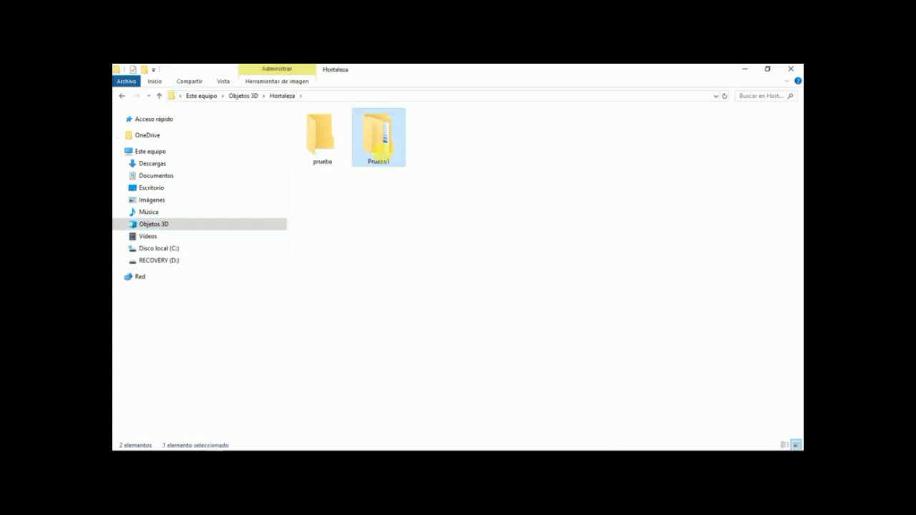
double_click(338, 147)
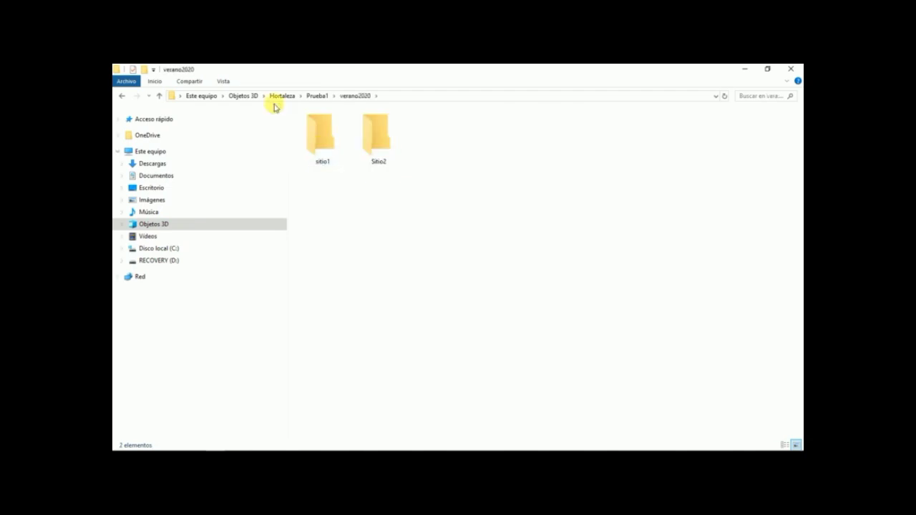
left_click(249, 97)
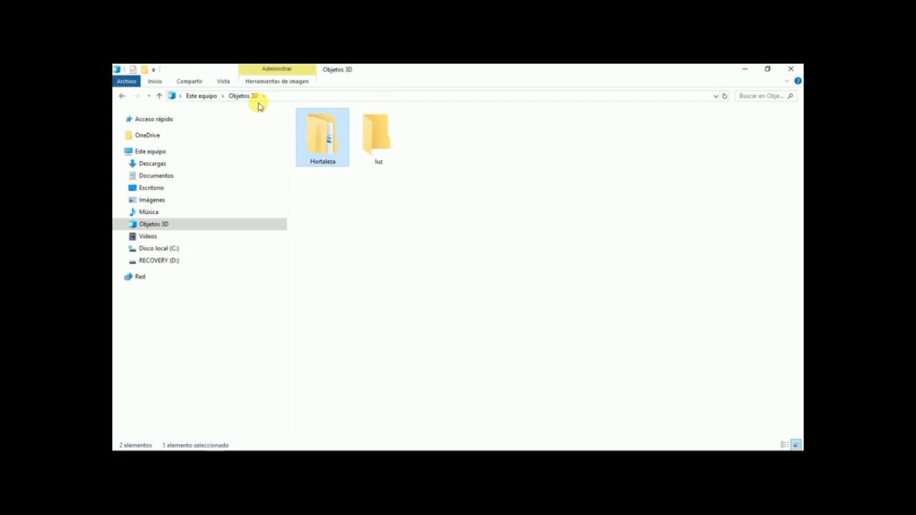
left_click(588, 306)
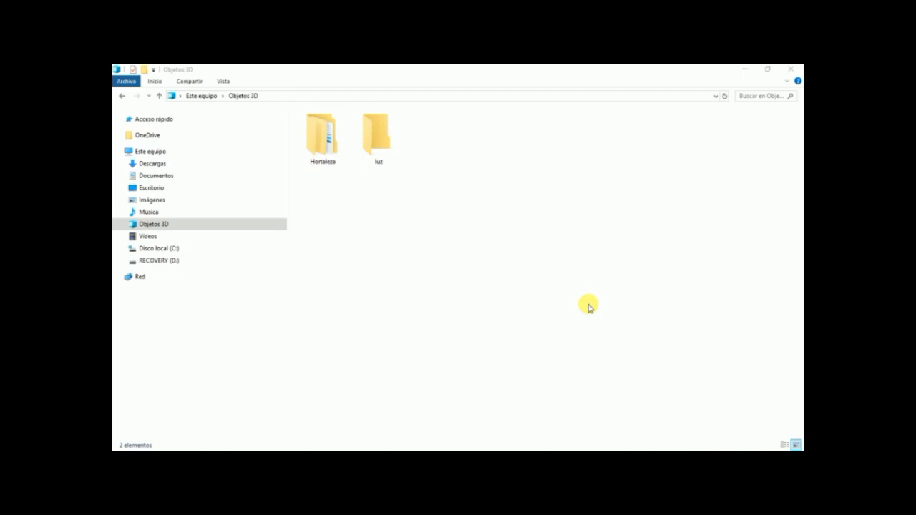